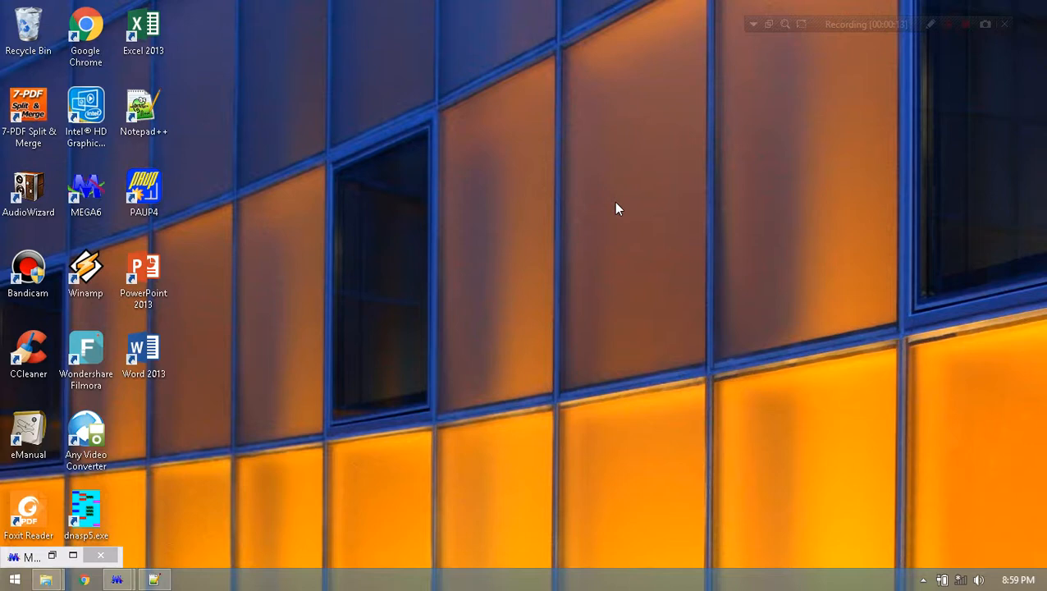
Step: Bring up the data penyu alignment in MEGA6's Alignment Explorer and look over its aligned DNA sequences
{"action": "left_click", "coordinate": [73, 555]}
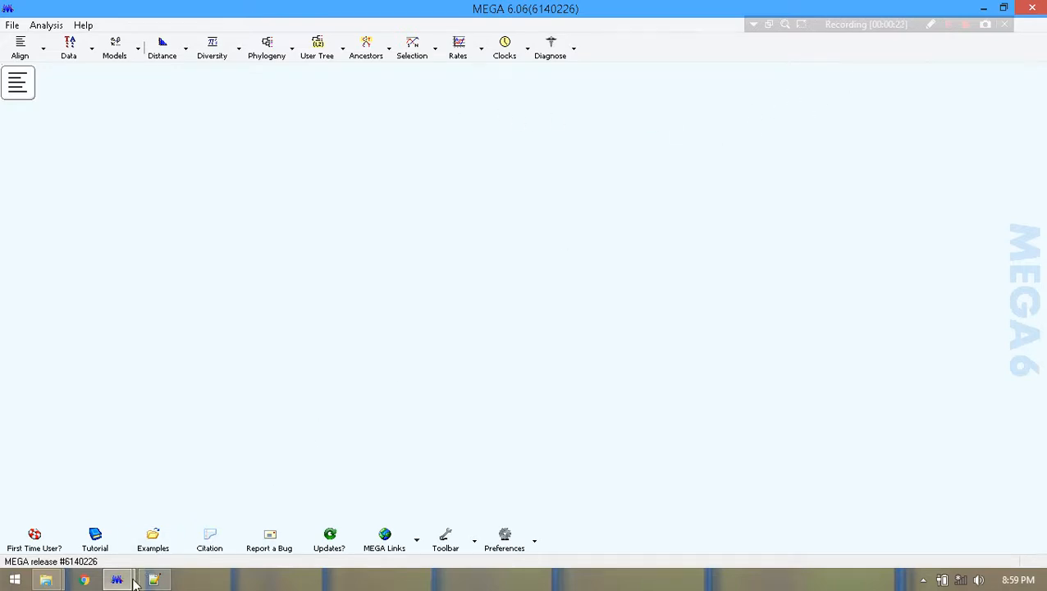
{"action": "mouse_move", "coordinate": [123, 580]}
{"action": "left_click", "coordinate": [298, 517]}
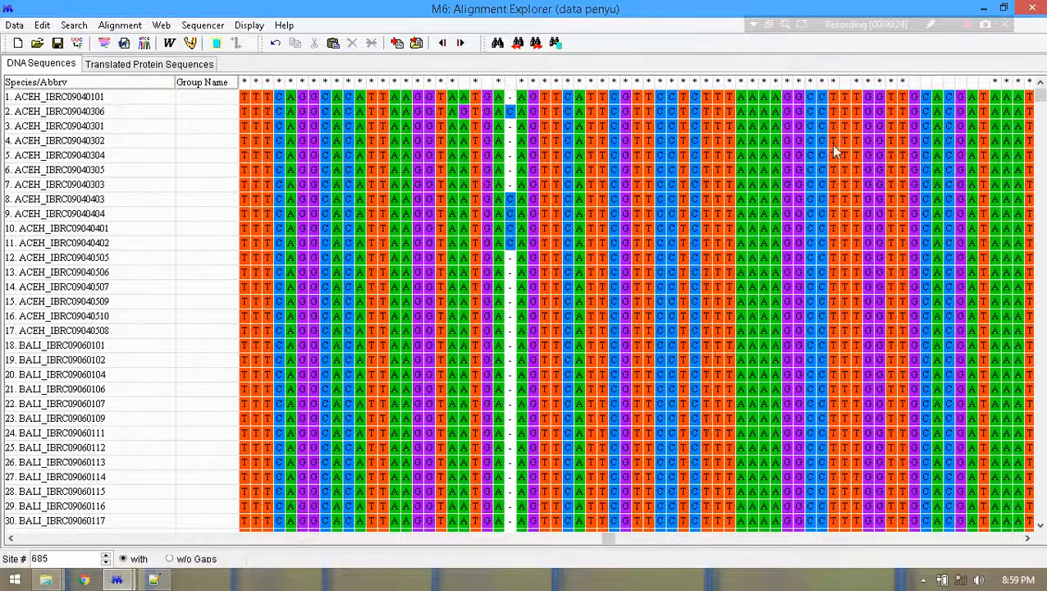
{"action": "left_click_drag", "start_coordinate": [595, 540], "coordinate": [578, 556]}
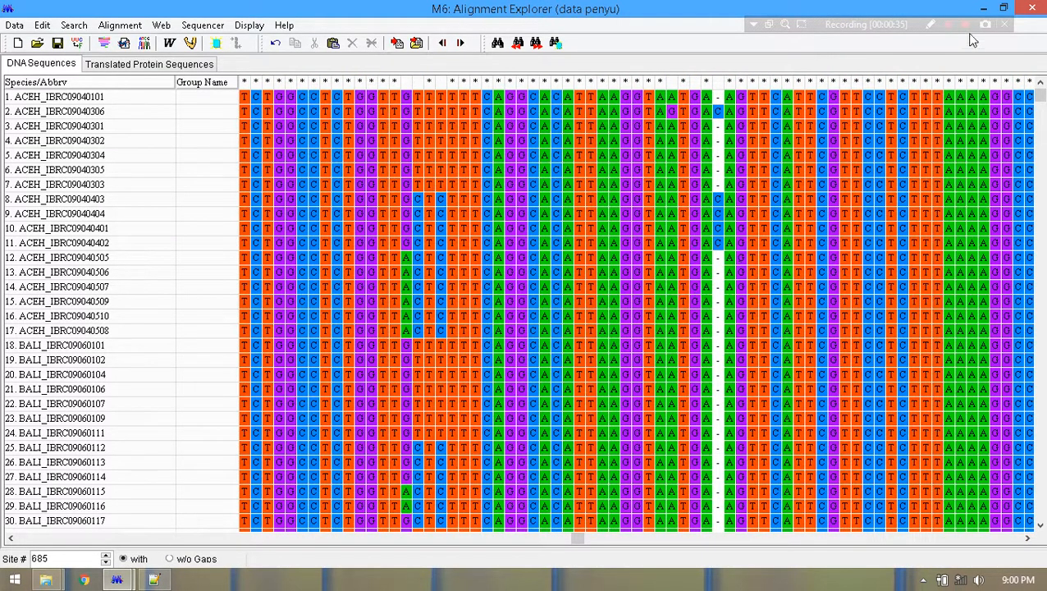
{"action": "left_click", "coordinate": [982, 8]}
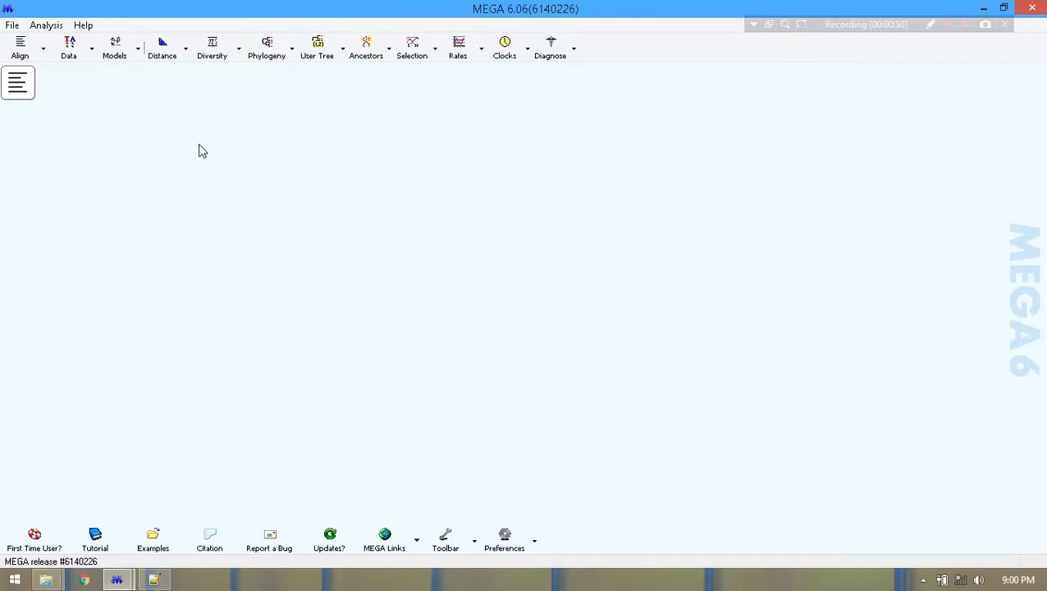
Step: Reopen the minimized data penyu alignment full-size and examine the formats available for exporting it
{"action": "mouse_move", "coordinate": [22, 86]}
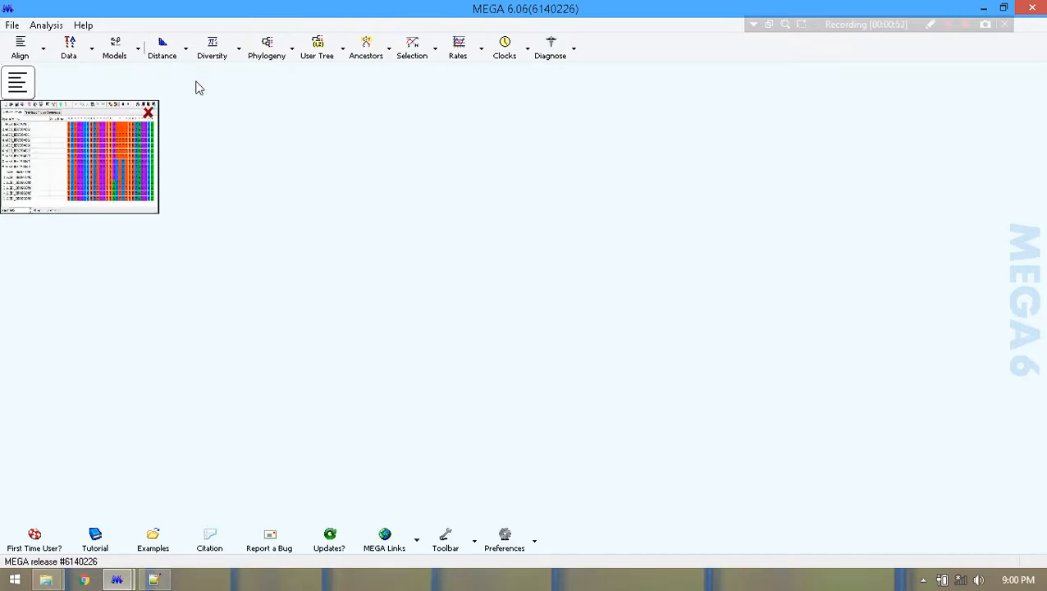
{"action": "left_click", "coordinate": [33, 87]}
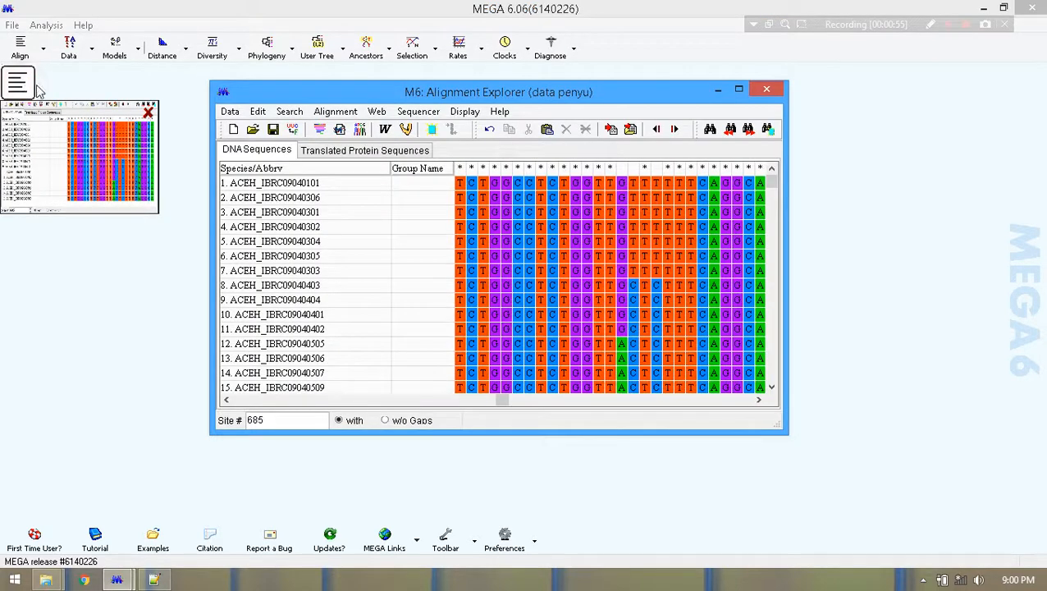
{"action": "left_click", "coordinate": [738, 88]}
{"action": "left_click", "coordinate": [14, 25]}
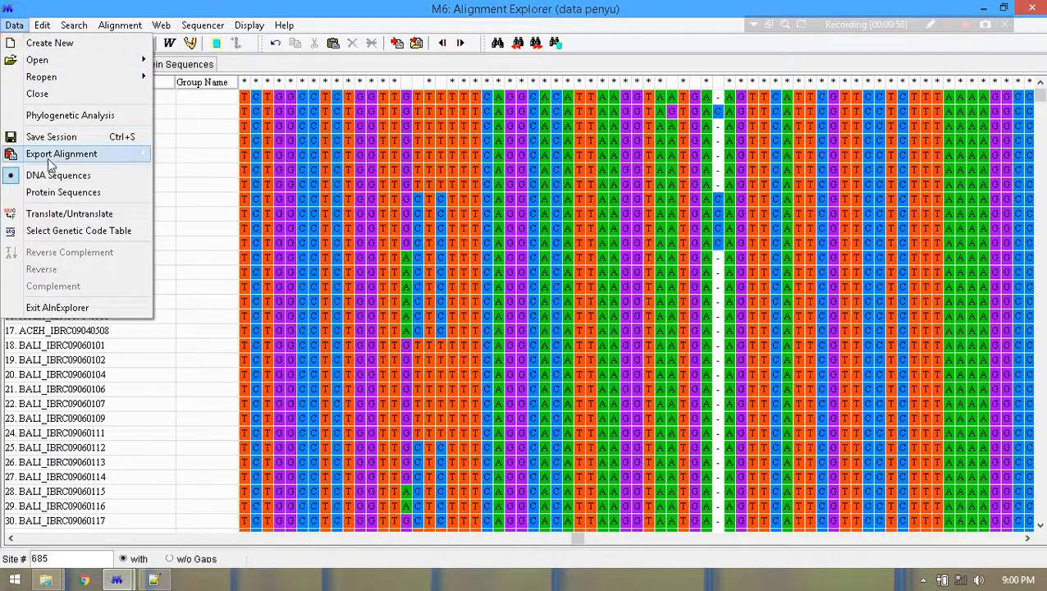
{"action": "mouse_move", "coordinate": [106, 156]}
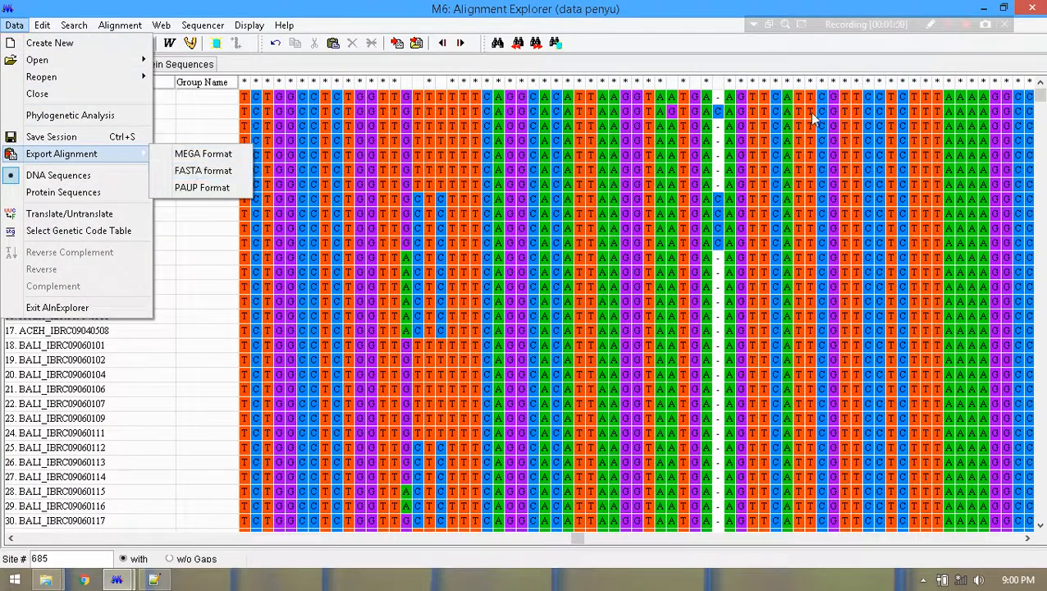
Step: Switch to File Explorer and locate the data penyu FAS file in the hasil analisis folder
{"action": "left_click", "coordinate": [46, 580]}
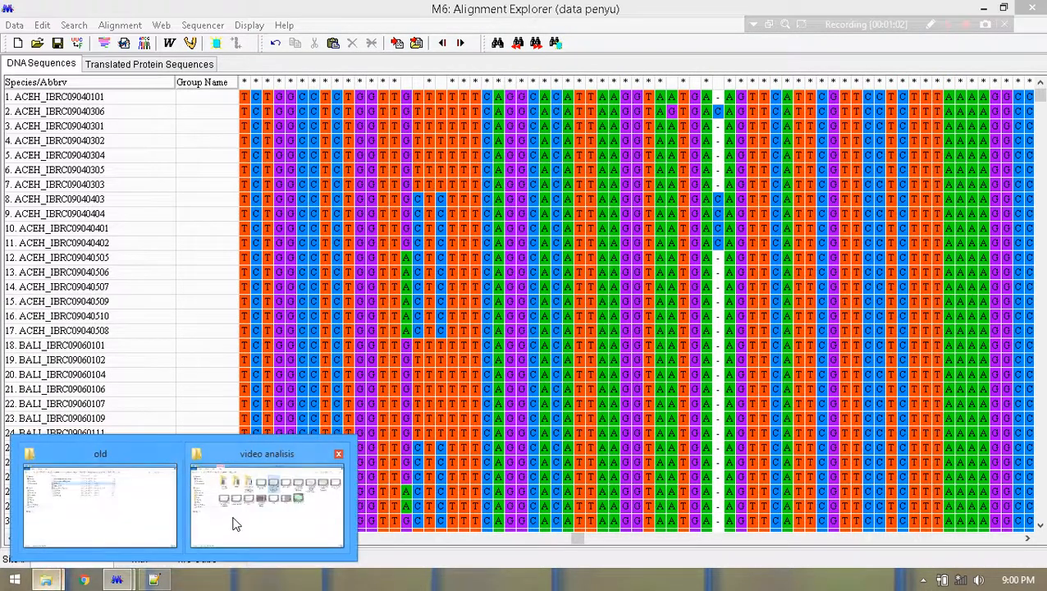
{"action": "left_click", "coordinate": [127, 517]}
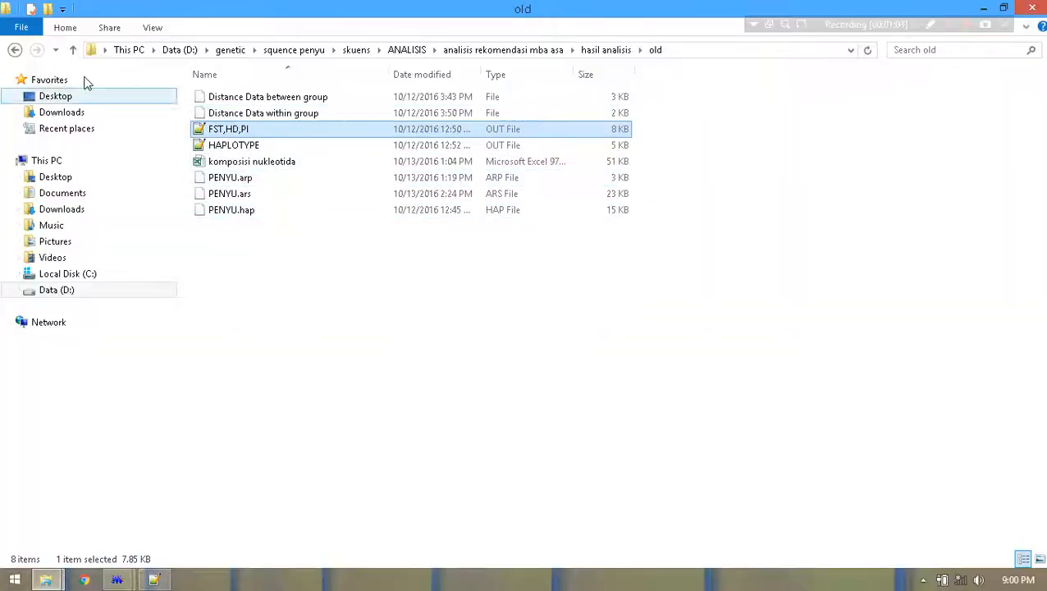
{"action": "left_click", "coordinate": [14, 50]}
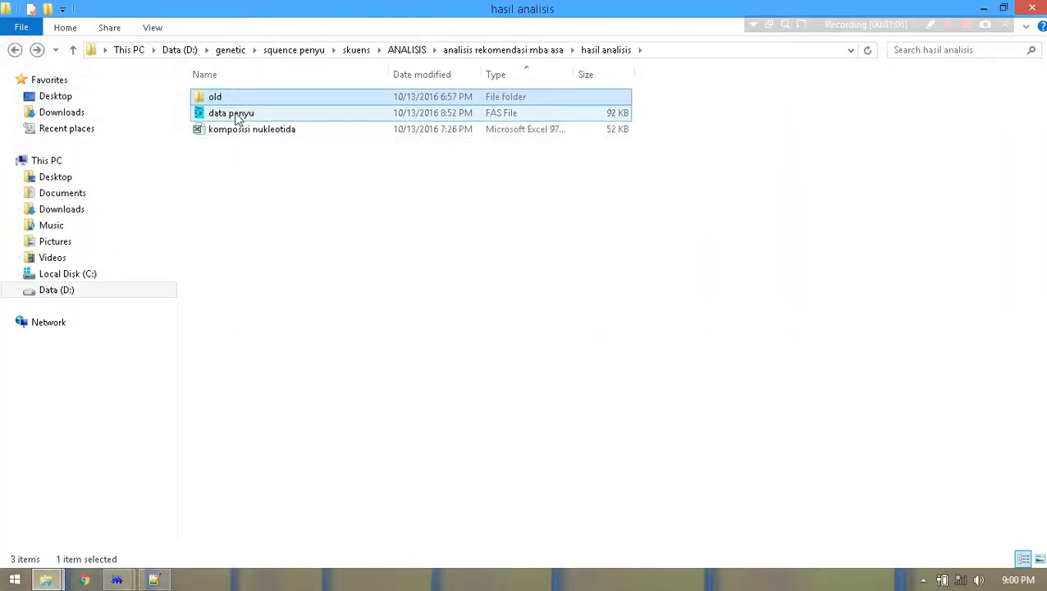
{"action": "left_click", "coordinate": [237, 116]}
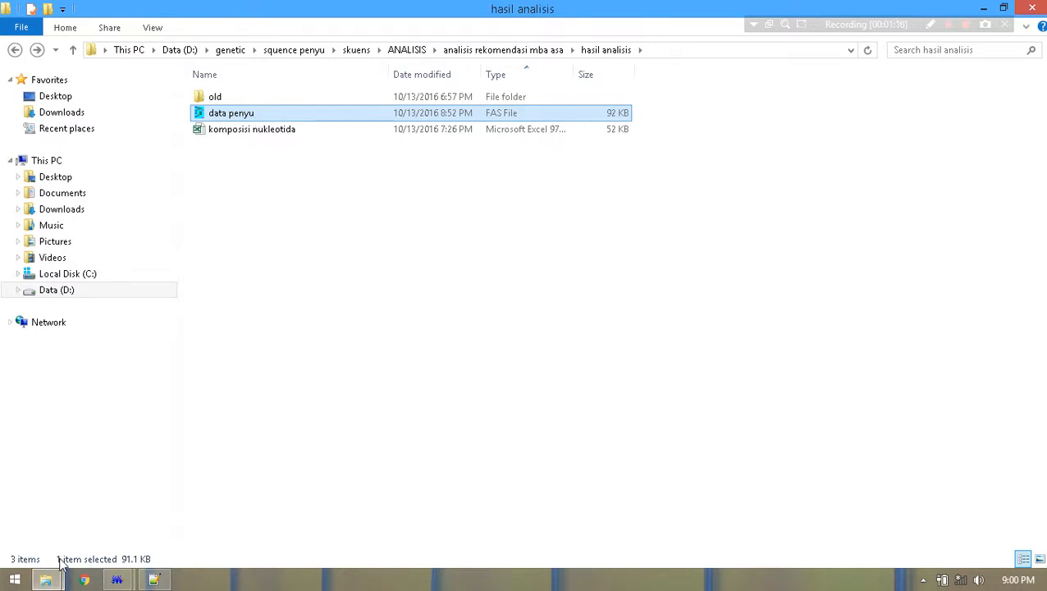
Step: Search the computer for DNAsp5.exe and launch DnaSP 5
{"action": "key", "text": "super"}
{"action": "type", "text": "DNAsp5.exe"}
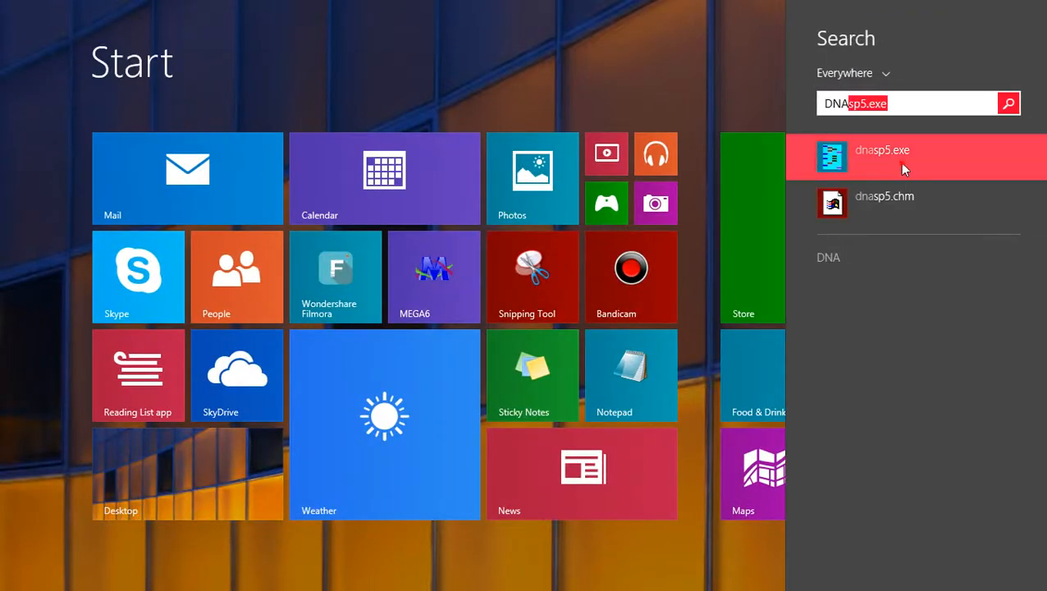
{"action": "left_click", "coordinate": [837, 168]}
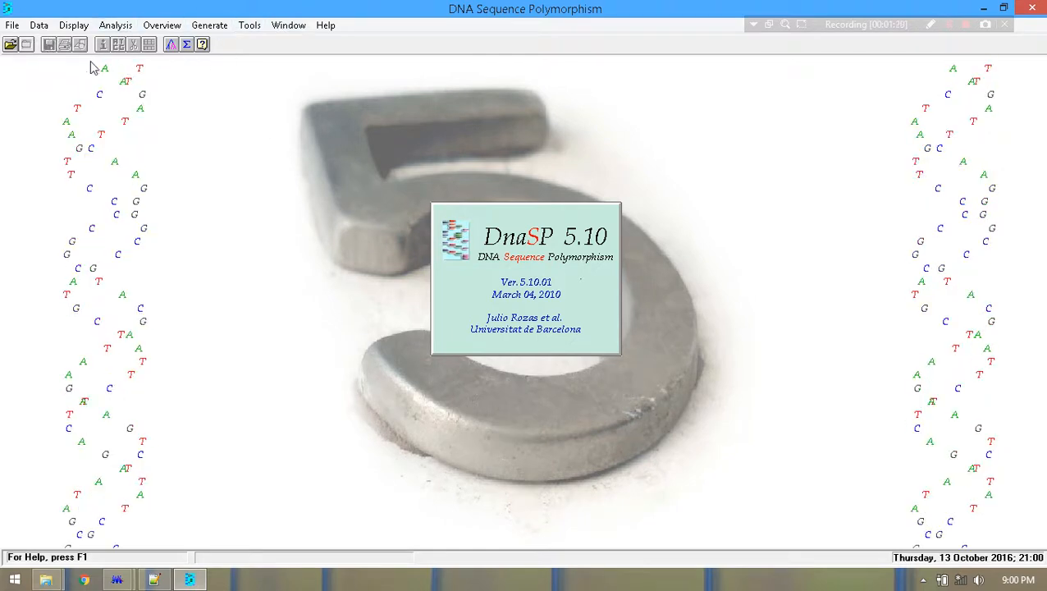
Step: Open the data file data penyu from the hasil analisis folder and dismiss its data information summary
{"action": "left_click", "coordinate": [13, 25]}
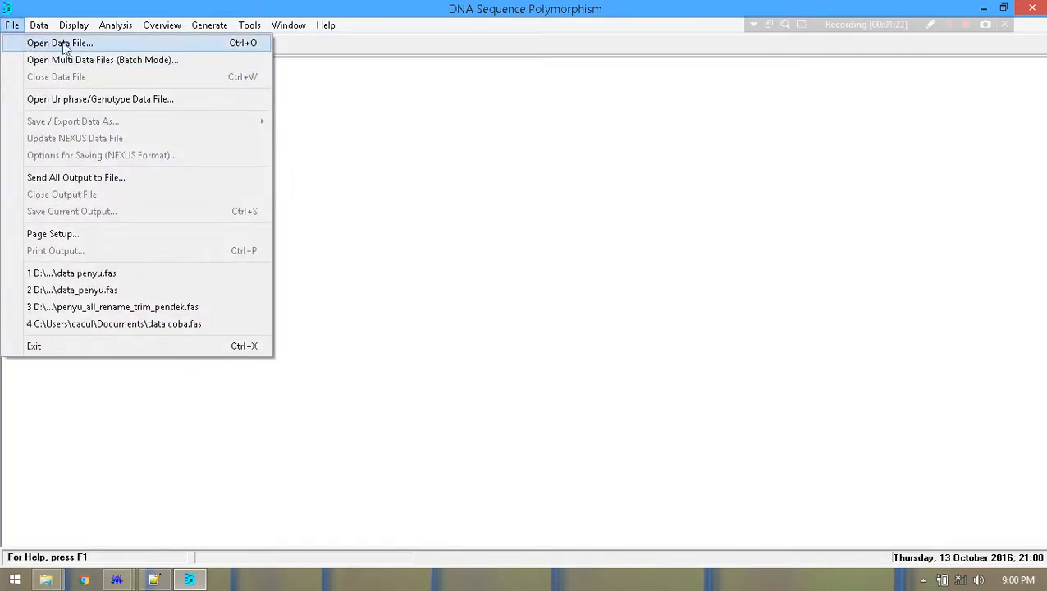
{"action": "left_click", "coordinate": [61, 43]}
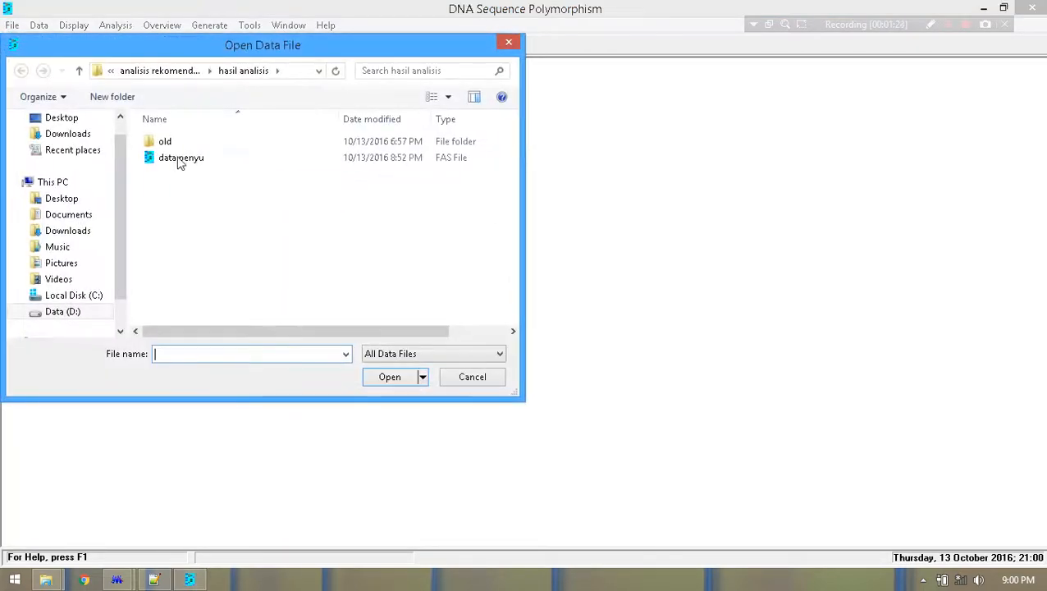
{"action": "left_click", "coordinate": [180, 159]}
{"action": "left_click", "coordinate": [388, 379]}
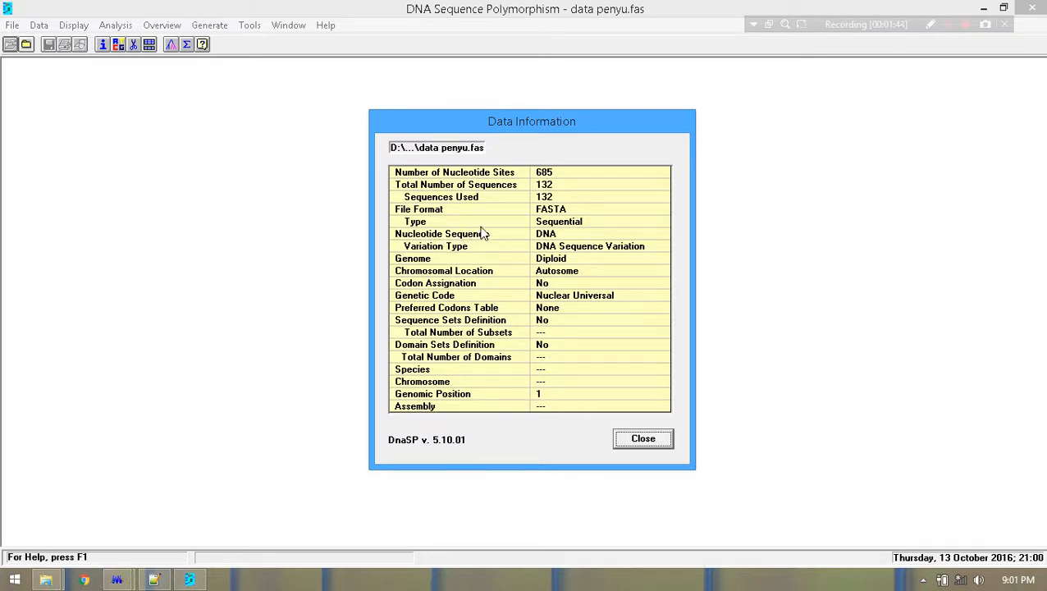
{"action": "mouse_move", "coordinate": [615, 133]}
{"action": "left_mouse_down"}
{"action": "mouse_move", "coordinate": [611, 121]}
{"action": "mouse_move", "coordinate": [627, 118]}
{"action": "left_mouse_up"}
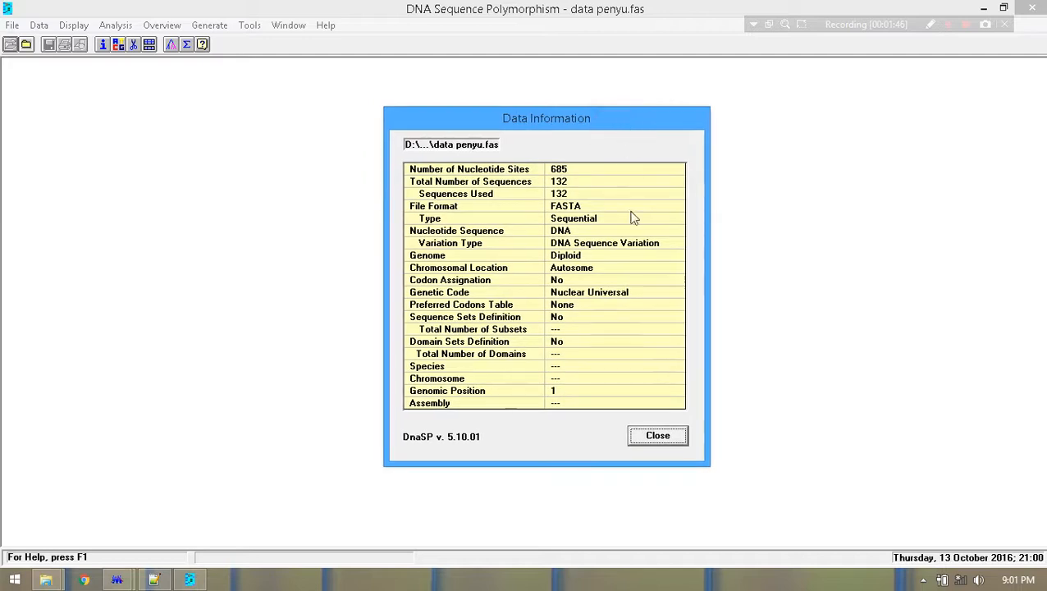
{"action": "left_click", "coordinate": [652, 436]}
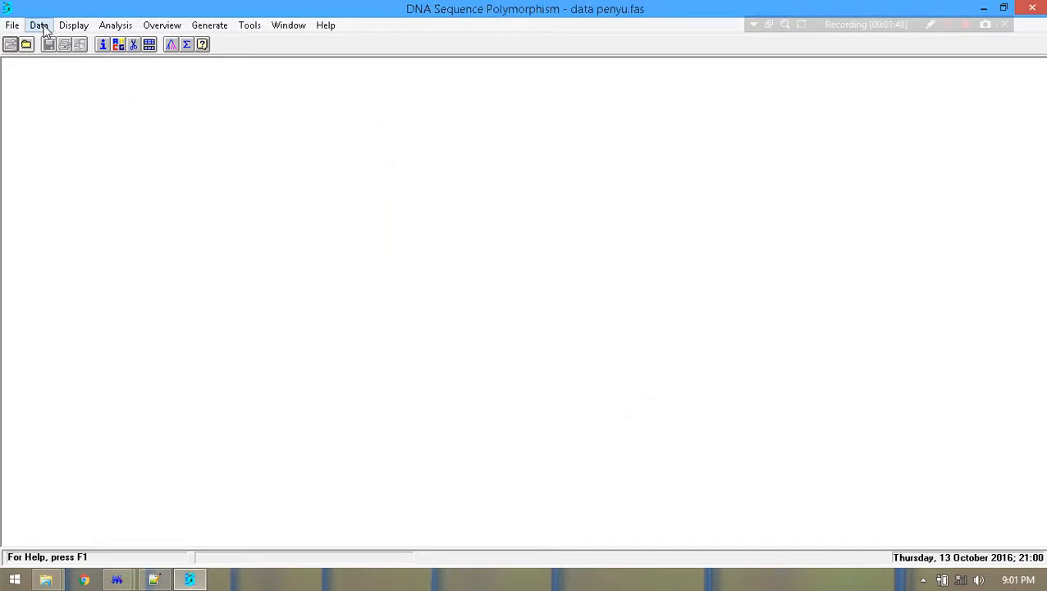
Step: Review the data information of the loaded data penyu file and close it again
{"action": "left_click", "coordinate": [39, 26]}
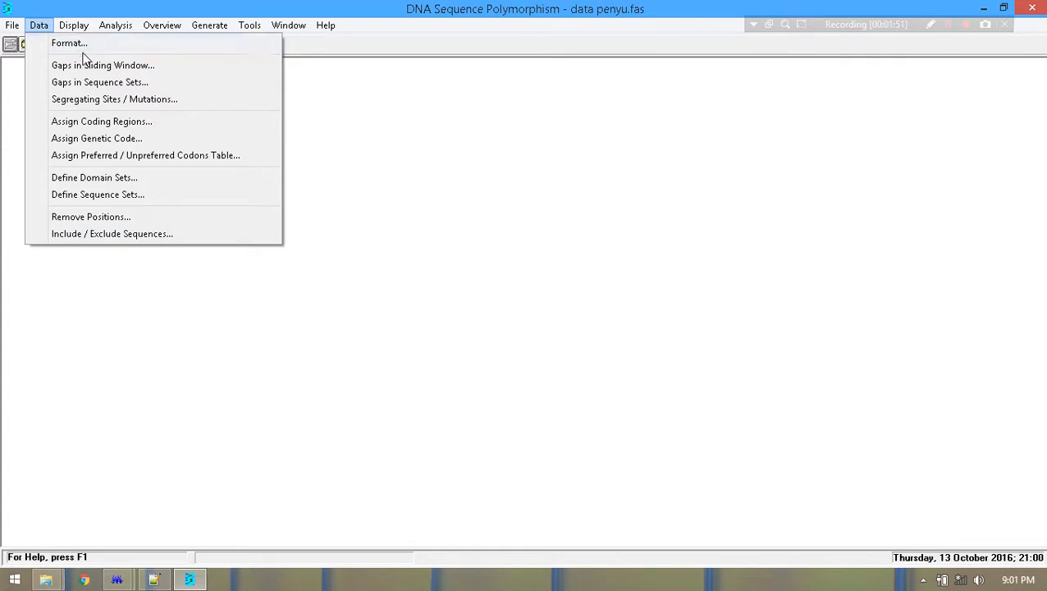
{"action": "mouse_move", "coordinate": [81, 31]}
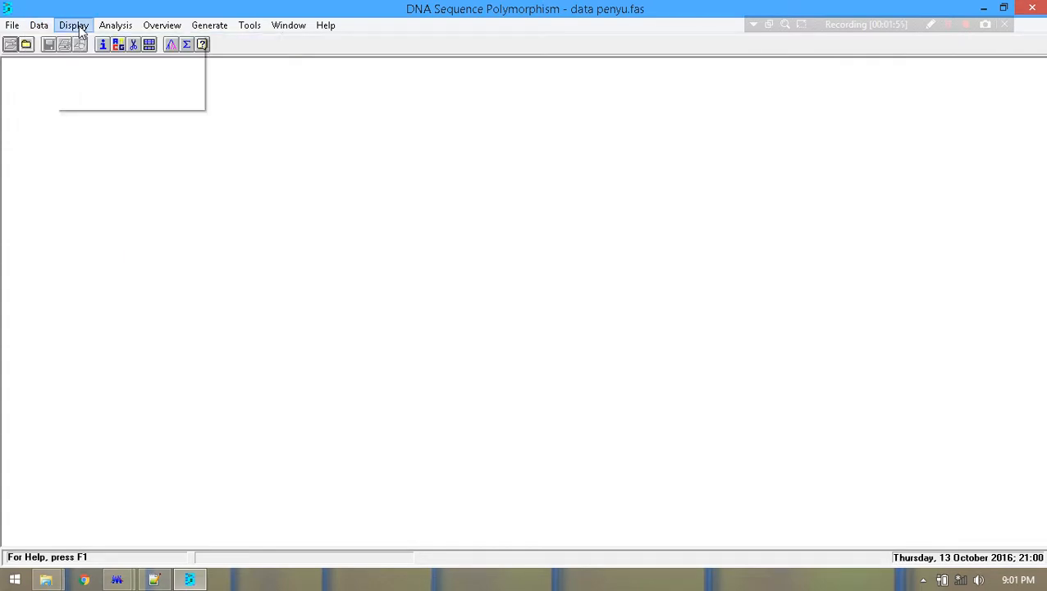
{"action": "left_click", "coordinate": [92, 62]}
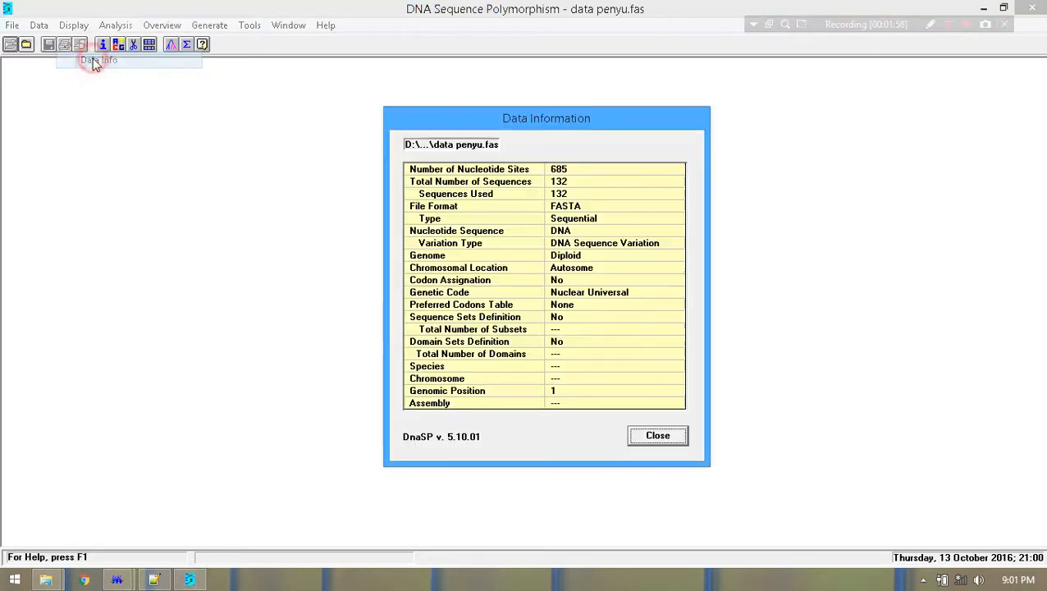
{"action": "left_click", "coordinate": [665, 438]}
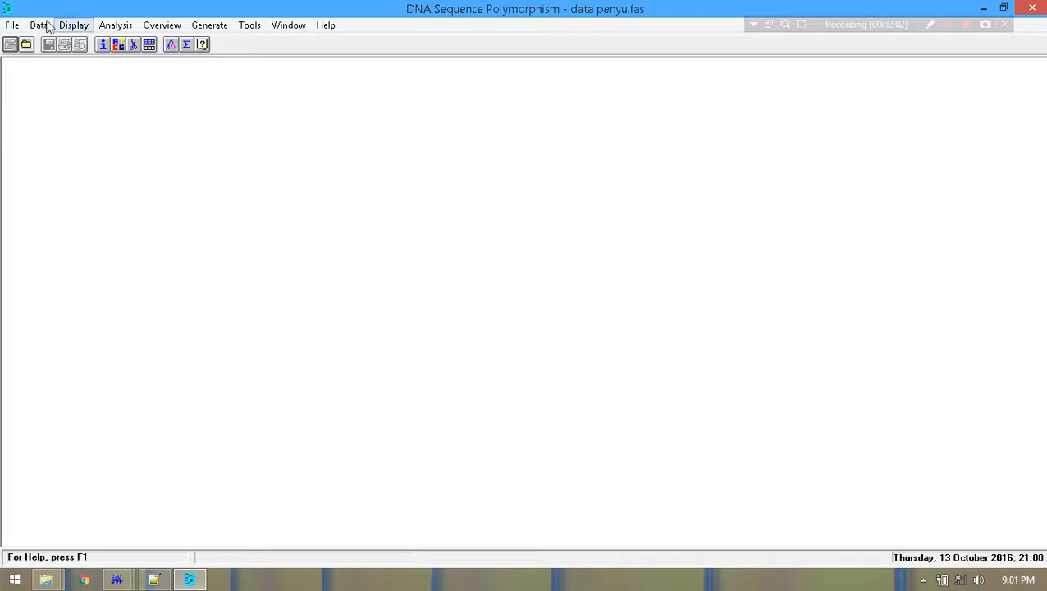
Step: Start the Gene Flow and Genetic Differentiation analysis and agree to define the sequence sets it requires
{"action": "left_click", "coordinate": [117, 28]}
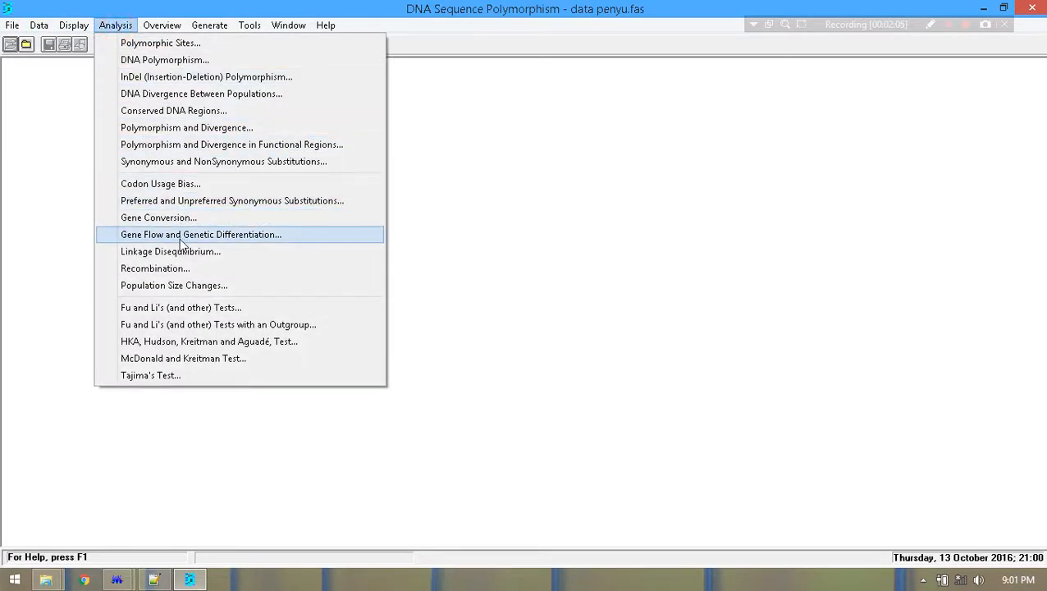
{"action": "left_click", "coordinate": [246, 240]}
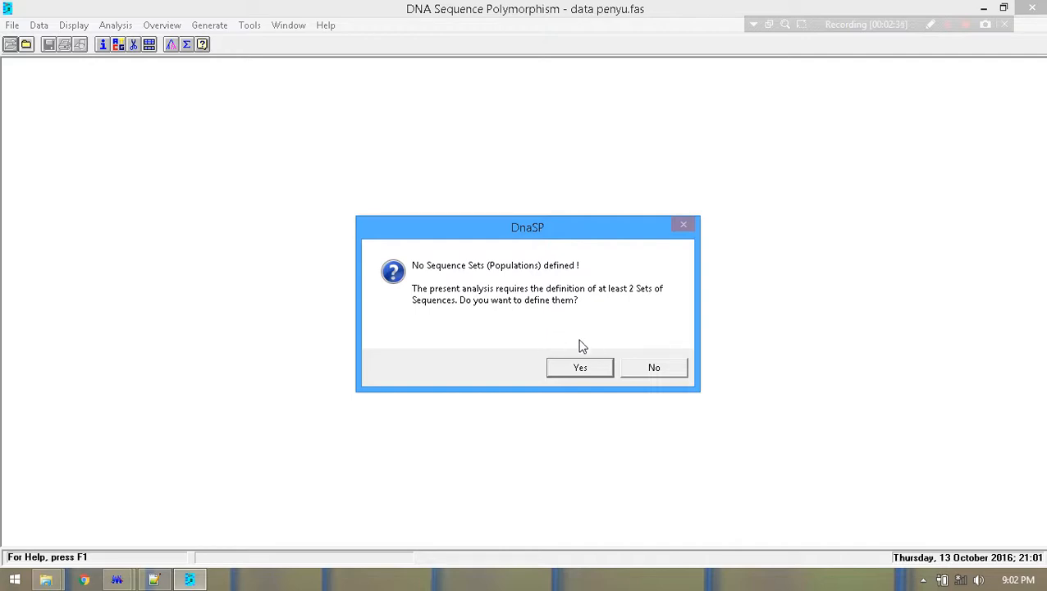
{"action": "left_click", "coordinate": [579, 367]}
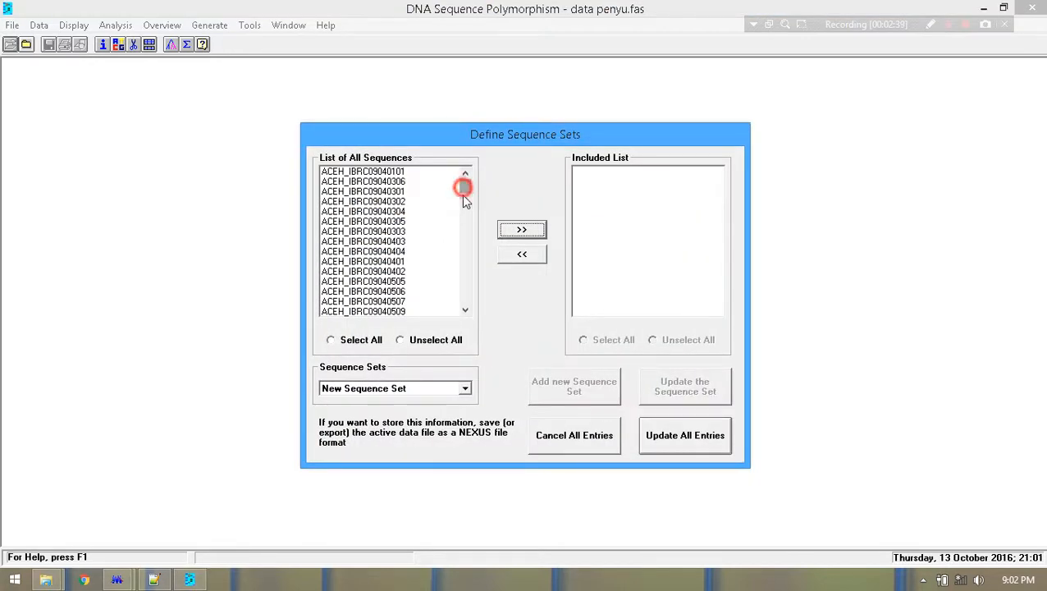
Step: Include all ACEH sequences, from ACEH_IBRC09040101 to ACEH_IBRC09040508, and add them as a new sequence set
{"action": "left_click_drag", "start_coordinate": [463, 196], "coordinate": [433, 184]}
{"action": "left_click", "coordinate": [378, 171]}
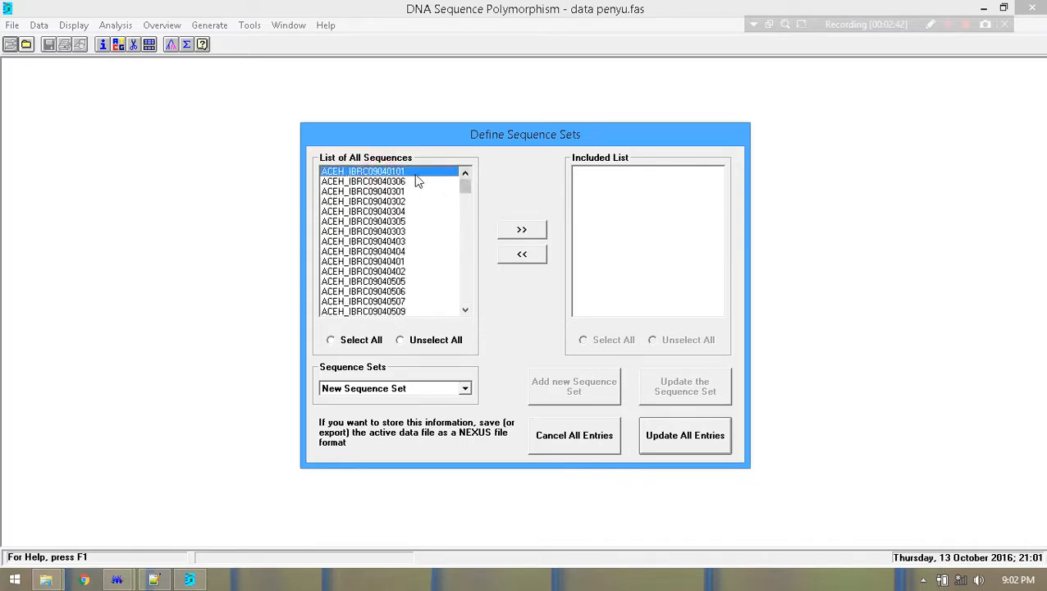
{"action": "left_click", "coordinate": [466, 188]}
{"action": "mouse_move", "coordinate": [468, 190]}
{"action": "left_mouse_down"}
{"action": "mouse_move", "coordinate": [465, 198]}
{"action": "mouse_move", "coordinate": [464, 176]}
{"action": "mouse_move", "coordinate": [465, 201]}
{"action": "mouse_move", "coordinate": [464, 176]}
{"action": "left_mouse_up"}
{"action": "left_click", "coordinate": [369, 271], "text": "shift"}
{"action": "left_click", "coordinate": [520, 232]}
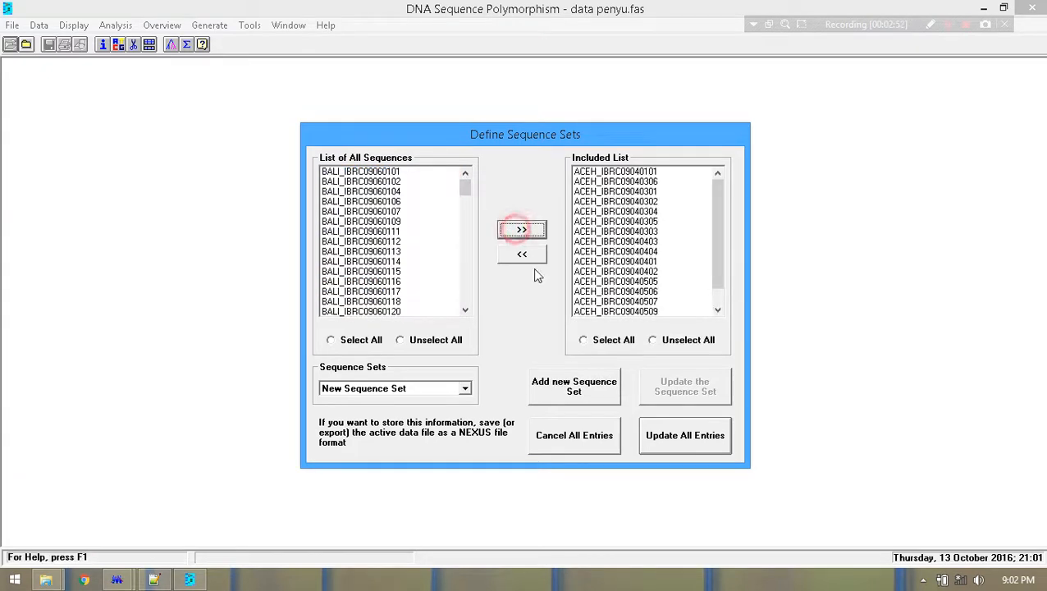
{"action": "left_click", "coordinate": [543, 384]}
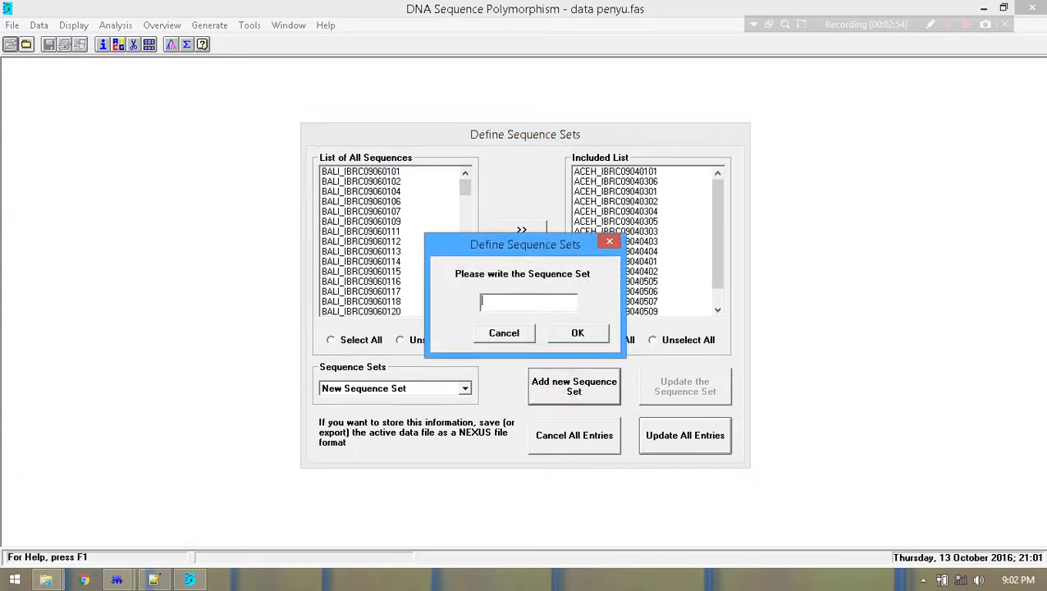
{"action": "left_click", "coordinate": [579, 333]}
Step: Include all BALI sequences, starting at BALI_IBRC09060101, and add them as a new sequence set named BALI
{"action": "left_click_drag", "start_coordinate": [464, 190], "coordinate": [465, 201]}
{"action": "left_click", "coordinate": [363, 192]}
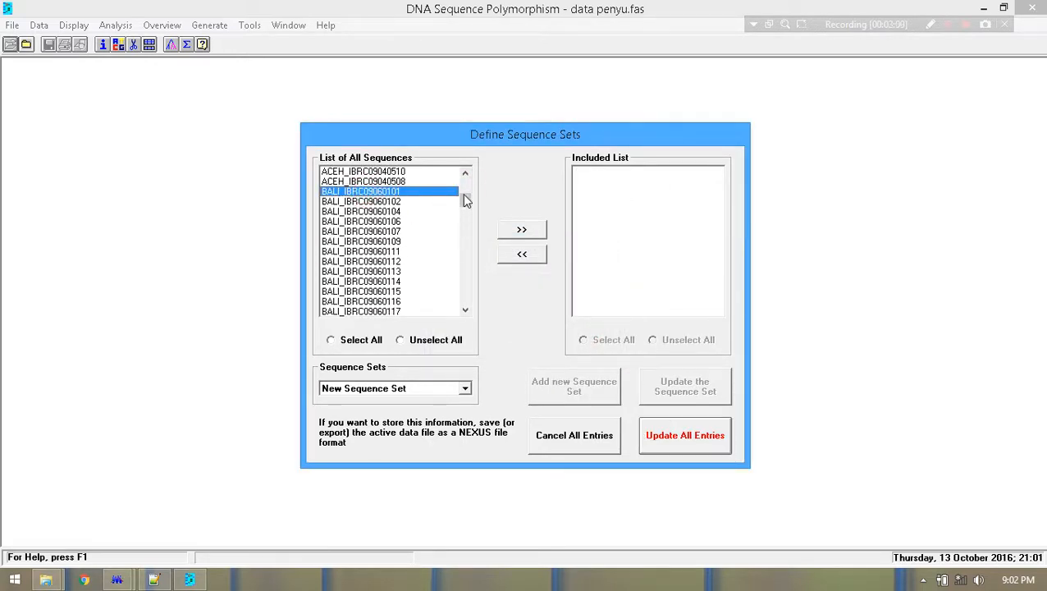
{"action": "mouse_move", "coordinate": [464, 200]}
{"action": "left_mouse_down"}
{"action": "mouse_move", "coordinate": [463, 217]}
{"action": "mouse_move", "coordinate": [467, 204]}
{"action": "left_mouse_up"}
{"action": "left_click", "coordinate": [372, 294], "text": "shift"}
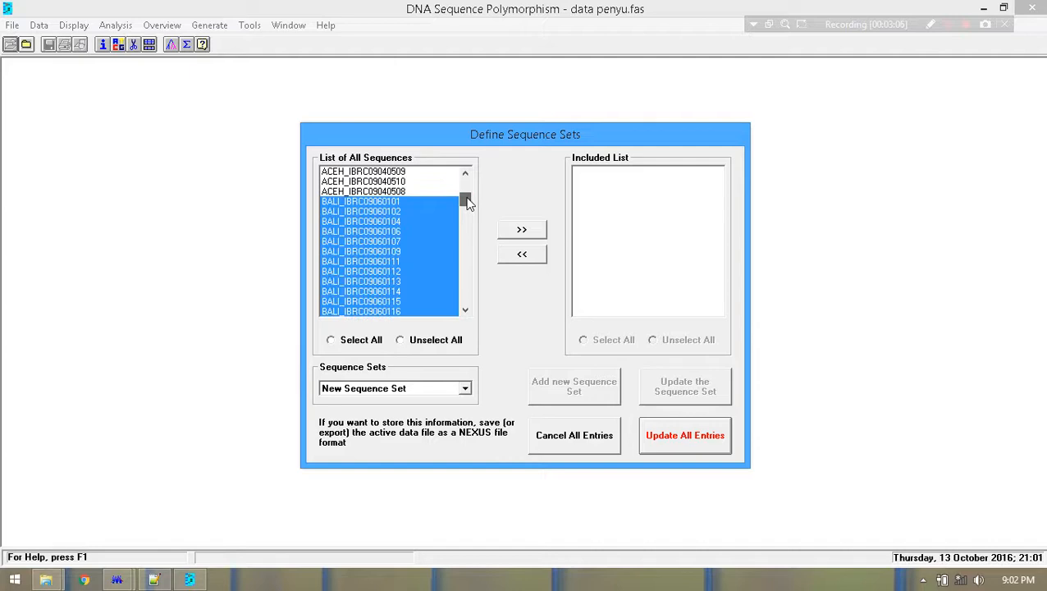
{"action": "left_click", "coordinate": [521, 229]}
{"action": "left_click", "coordinate": [574, 388]}
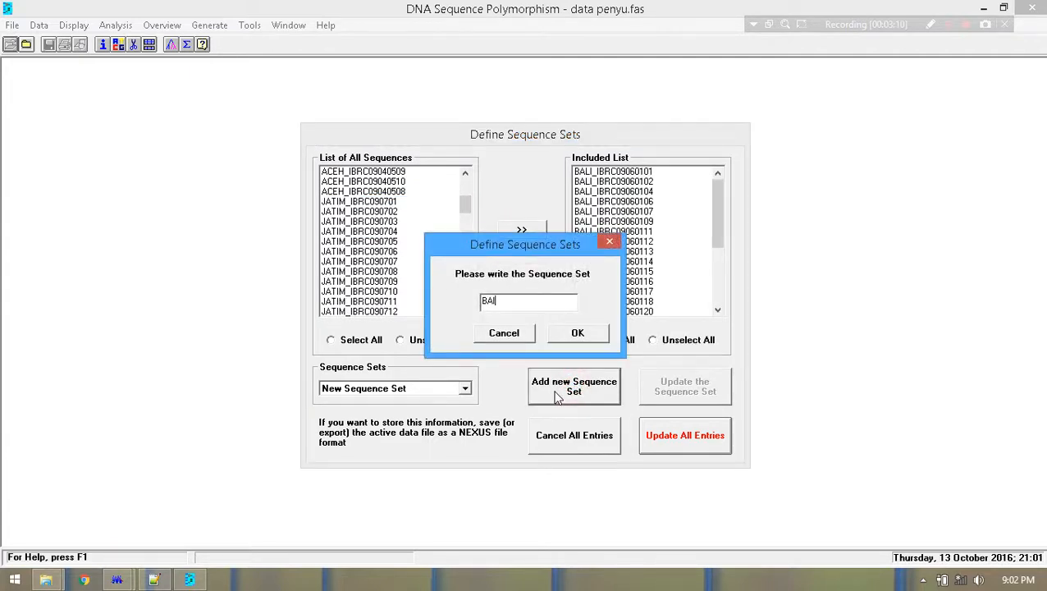
{"action": "type", "text": "BALI"}
{"action": "left_click", "coordinate": [587, 331]}
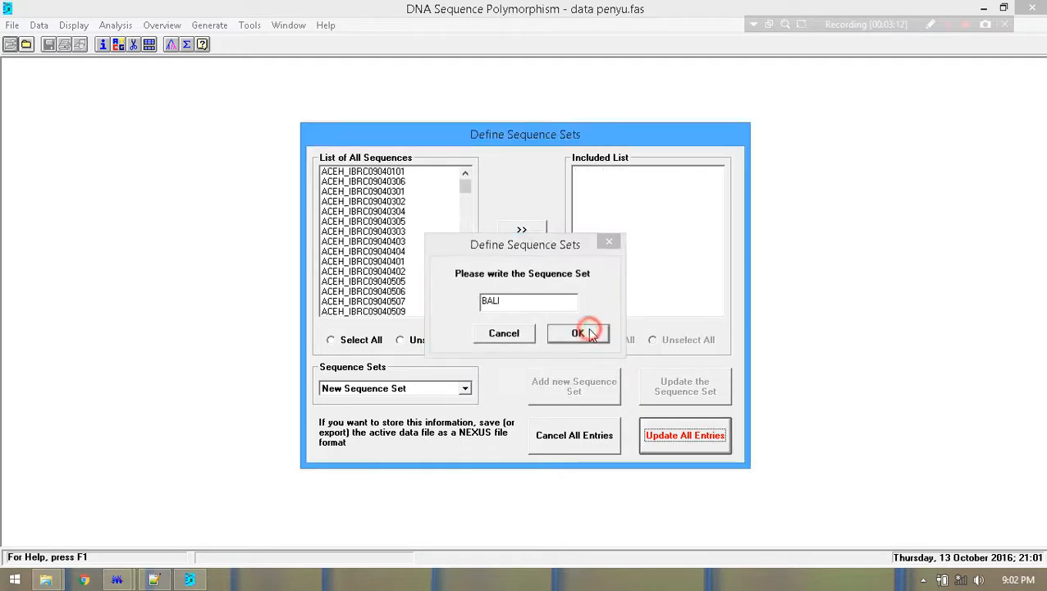
Step: Include all JATIM sequences, from JATIM_IBRC090701 to JATIM_IBRC090720, and add them as a new sequence set named JATIM
{"action": "left_click_drag", "start_coordinate": [464, 191], "coordinate": [463, 236]}
{"action": "left_click", "coordinate": [422, 240]}
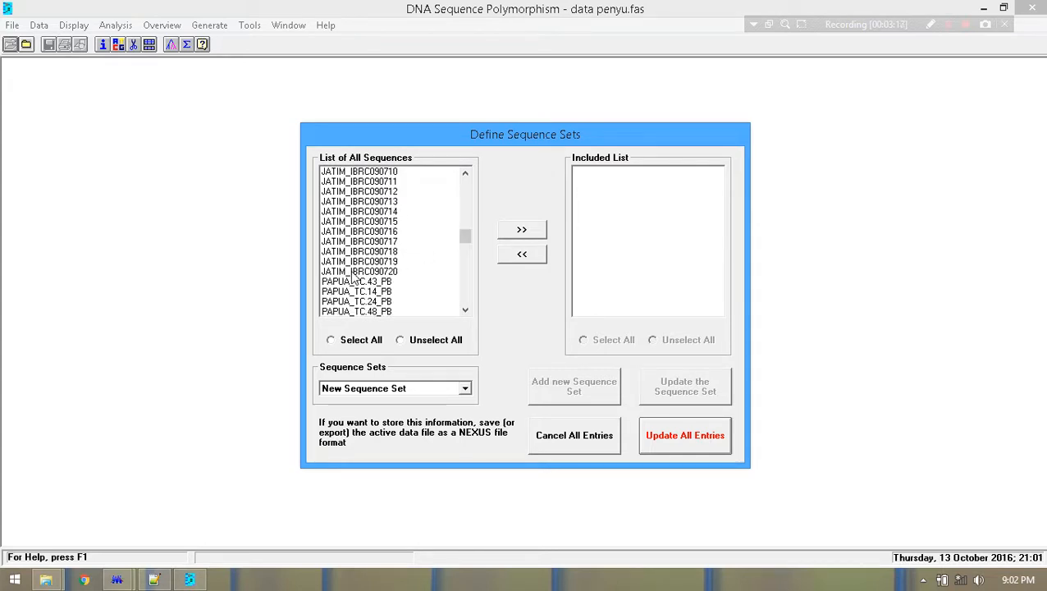
{"action": "left_click", "coordinate": [365, 270], "text": "shift"}
{"action": "mouse_move", "coordinate": [464, 237]}
{"action": "left_mouse_down"}
{"action": "mouse_move", "coordinate": [462, 220]}
{"action": "mouse_move", "coordinate": [464, 239]}
{"action": "left_mouse_up"}
{"action": "left_click", "coordinate": [520, 232]}
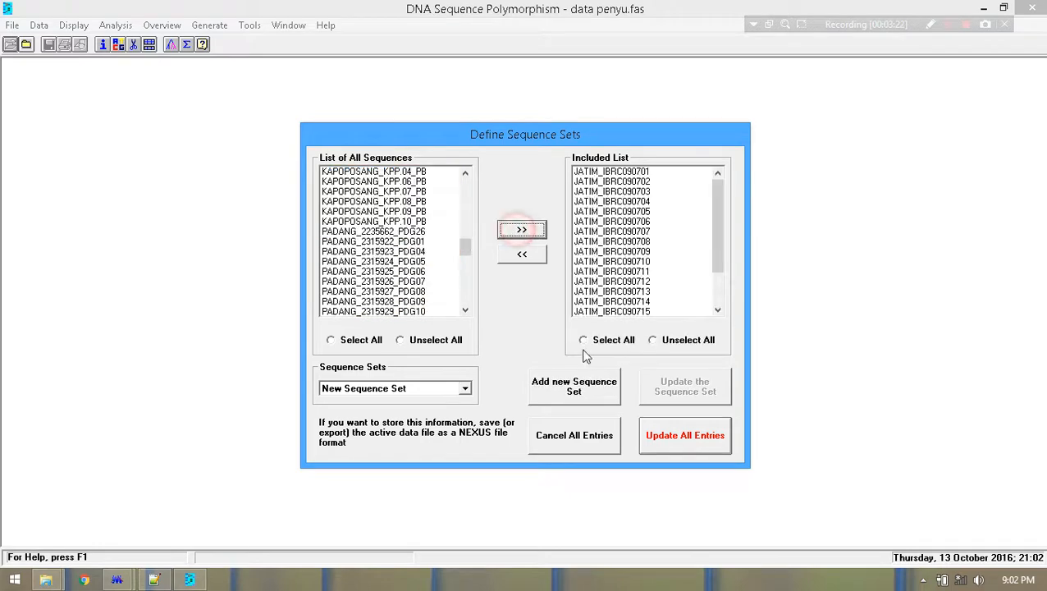
{"action": "left_click", "coordinate": [582, 391]}
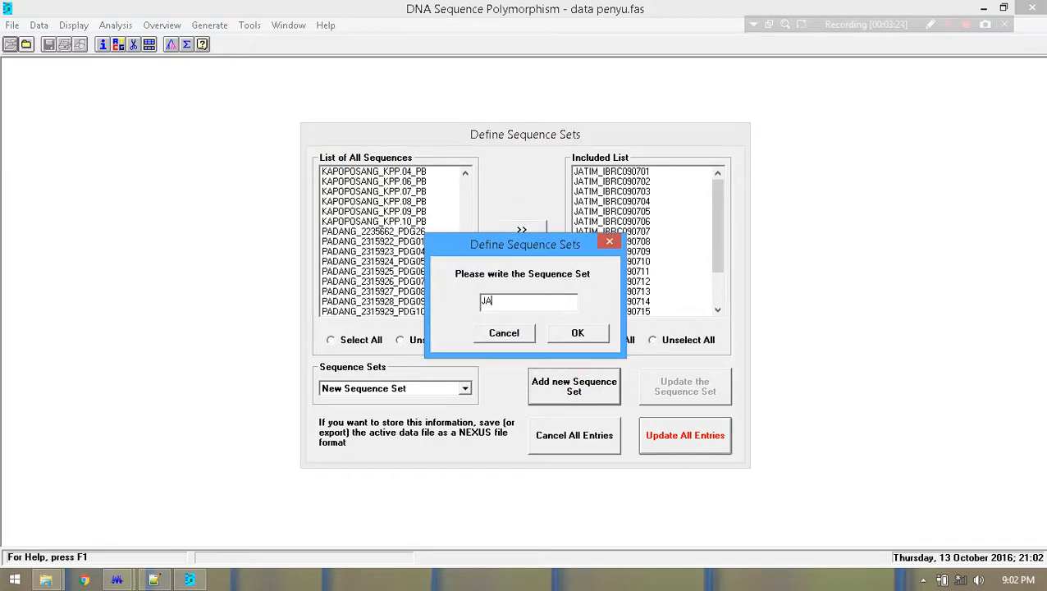
{"action": "left_click", "coordinate": [576, 332]}
Step: Include all PAPUA sequences, from PAPUA_TC.43_PB to PAPUA_TC.21_PB, and add them as a new sequence set named PAPUA
{"action": "left_click_drag", "start_coordinate": [461, 191], "coordinate": [464, 246]}
{"action": "left_click", "coordinate": [350, 253]}
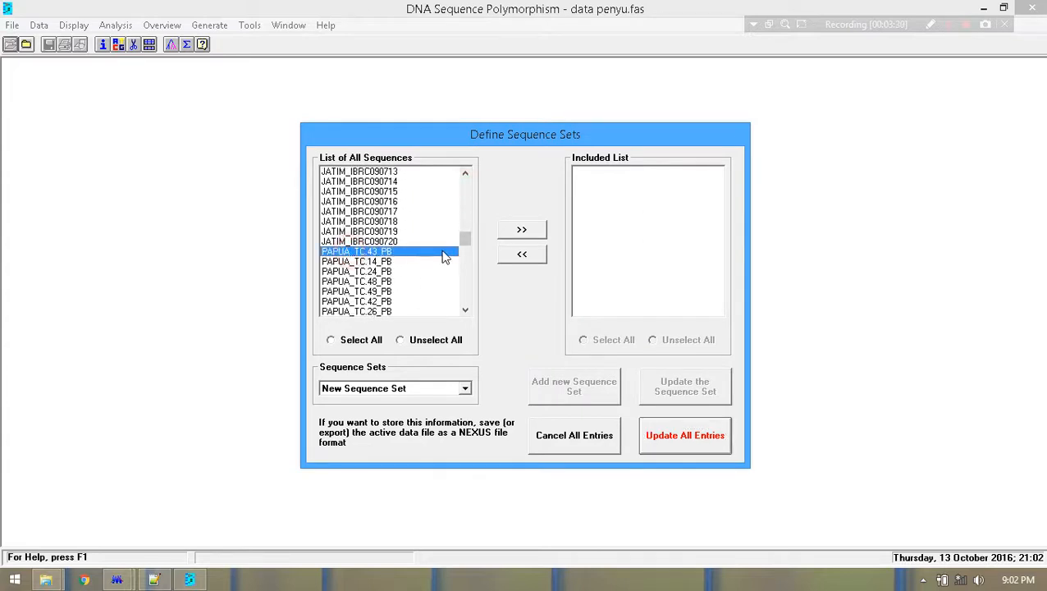
{"action": "scroll", "coordinate": [463, 241], "scroll_direction": "down", "scroll_amount": 4}
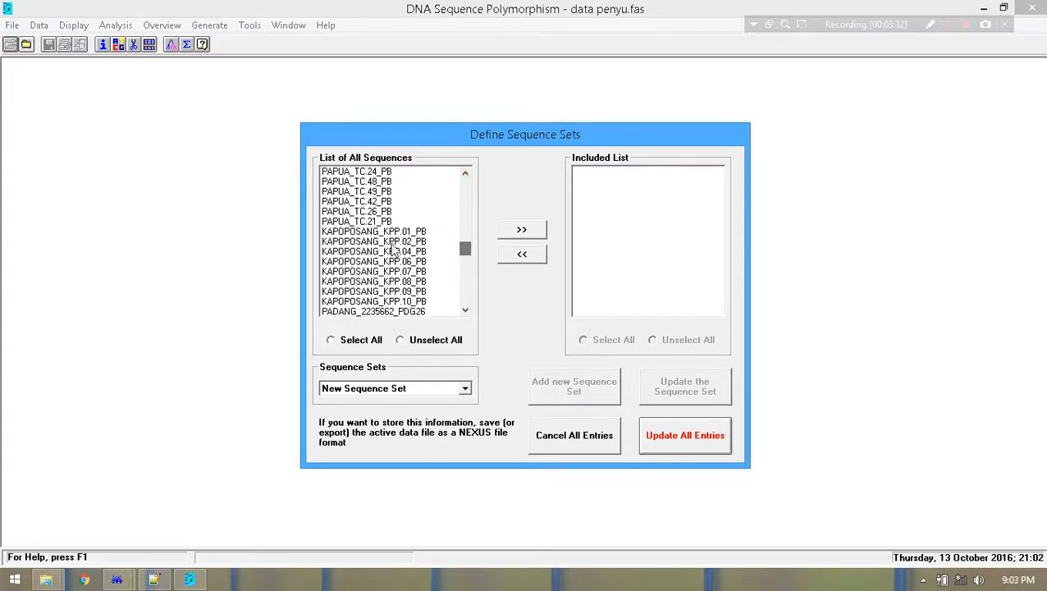
{"action": "left_click", "coordinate": [347, 223], "text": "shift"}
{"action": "scroll", "coordinate": [463, 245], "scroll_direction": "up", "scroll_amount": 2}
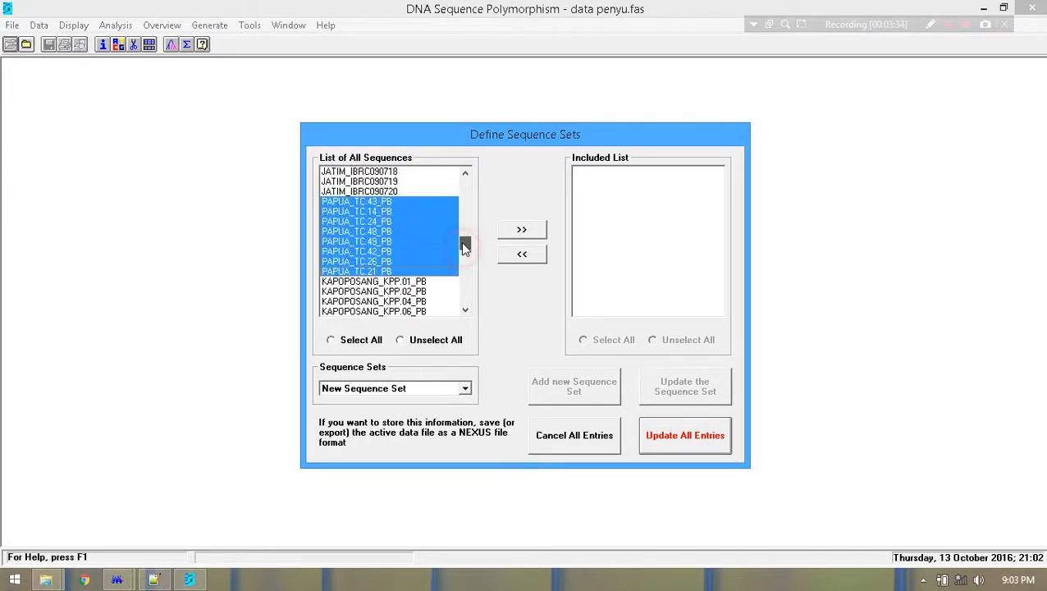
{"action": "left_click", "coordinate": [521, 230]}
{"action": "left_click", "coordinate": [576, 391]}
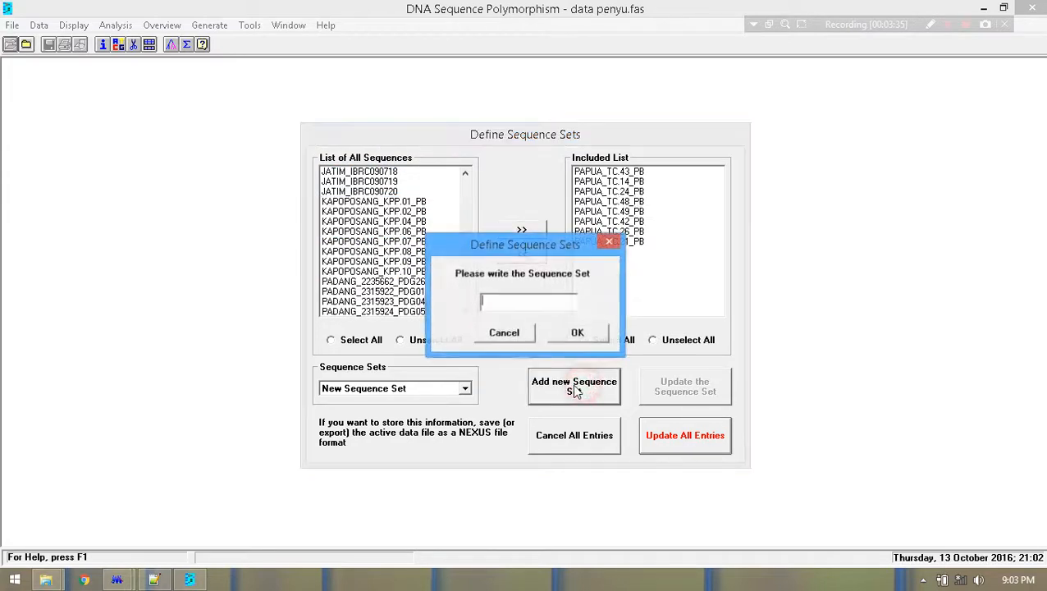
{"action": "type", "text": "PAPUA"}
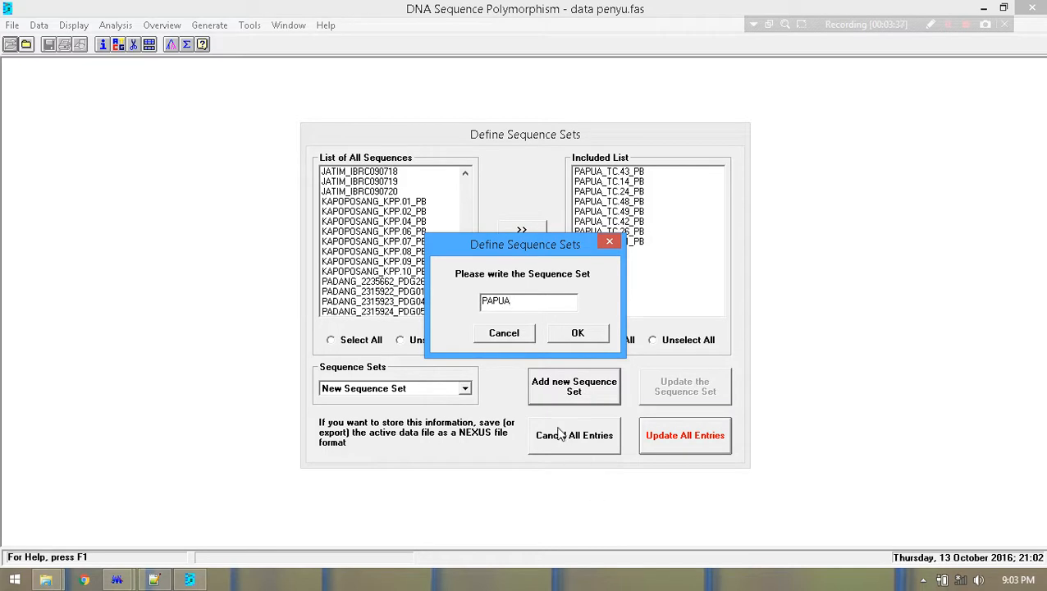
{"action": "left_click", "coordinate": [583, 336]}
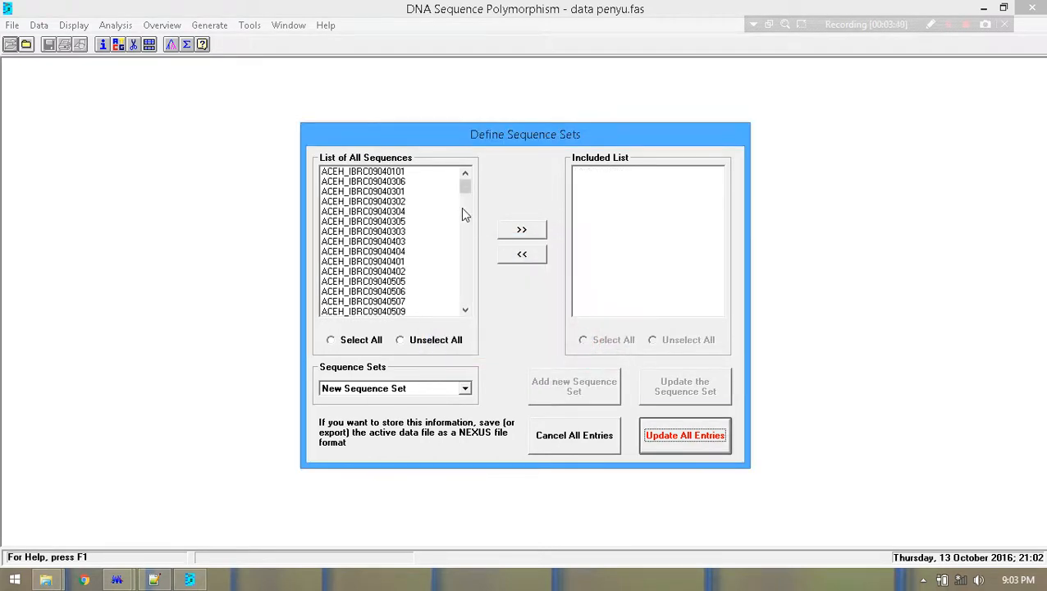
Step: Include all KAPOPOSANG sequences, from KAPOPOSANG_KPP.01_PB to KAPOPOSANG_KPP.10_PB, and add them as a new sequence set named KAPOPOSANG
{"action": "left_click_drag", "start_coordinate": [466, 212], "coordinate": [463, 253]}
{"action": "left_click", "coordinate": [386, 271]}
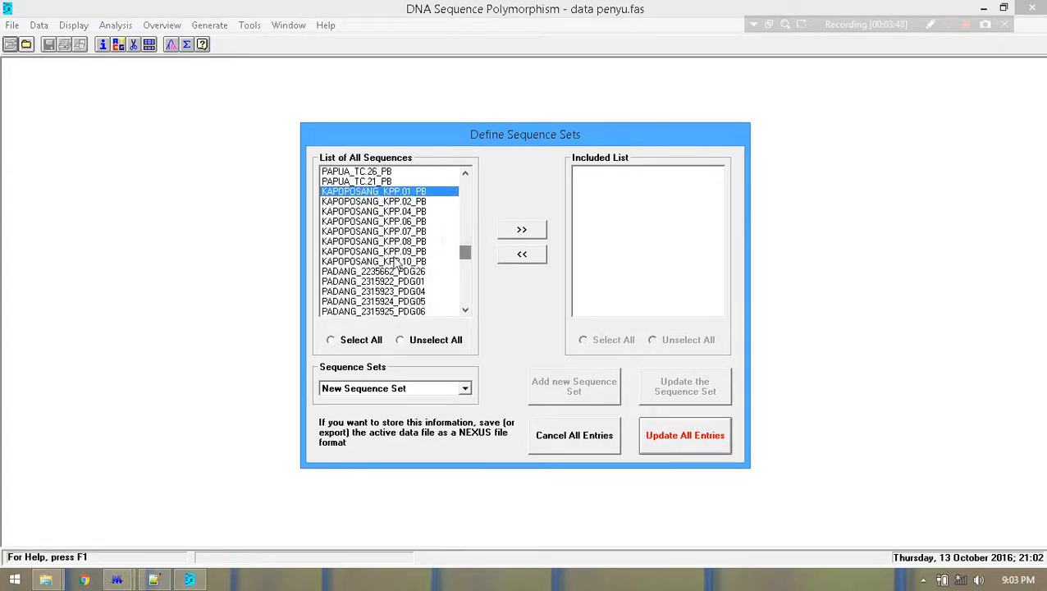
{"action": "left_click", "coordinate": [358, 262], "text": "shift"}
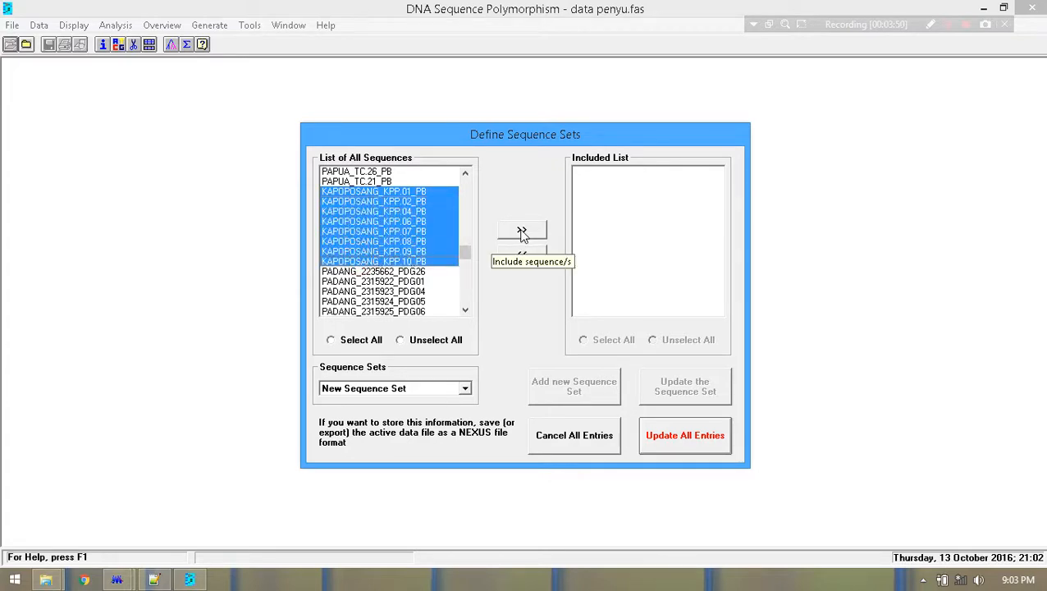
{"action": "left_click", "coordinate": [522, 232]}
{"action": "left_click", "coordinate": [598, 387]}
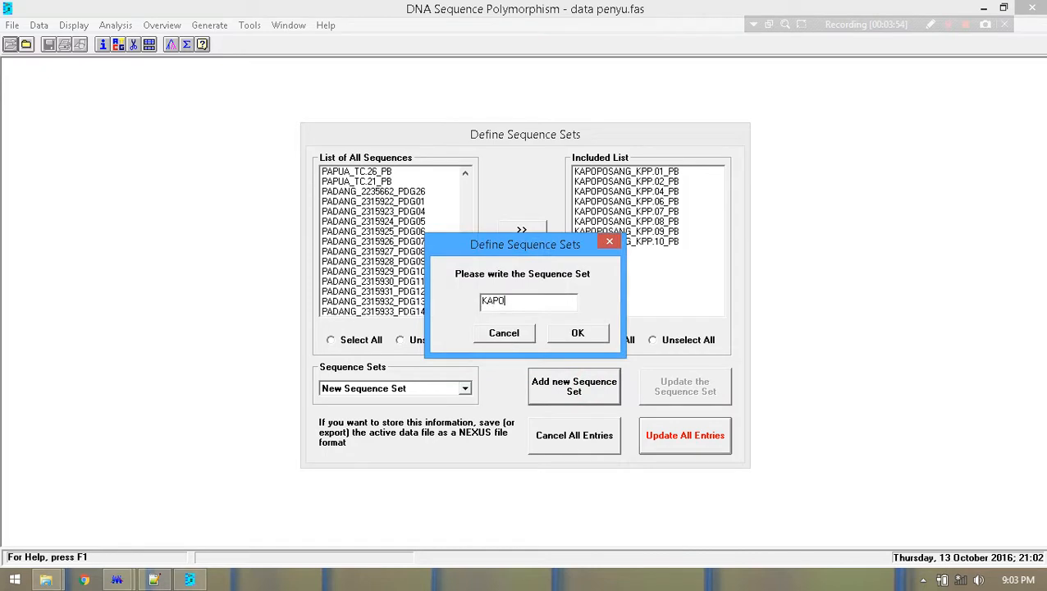
{"action": "type", "text": "KAPOPOSANG"}
{"action": "left_click", "coordinate": [570, 333]}
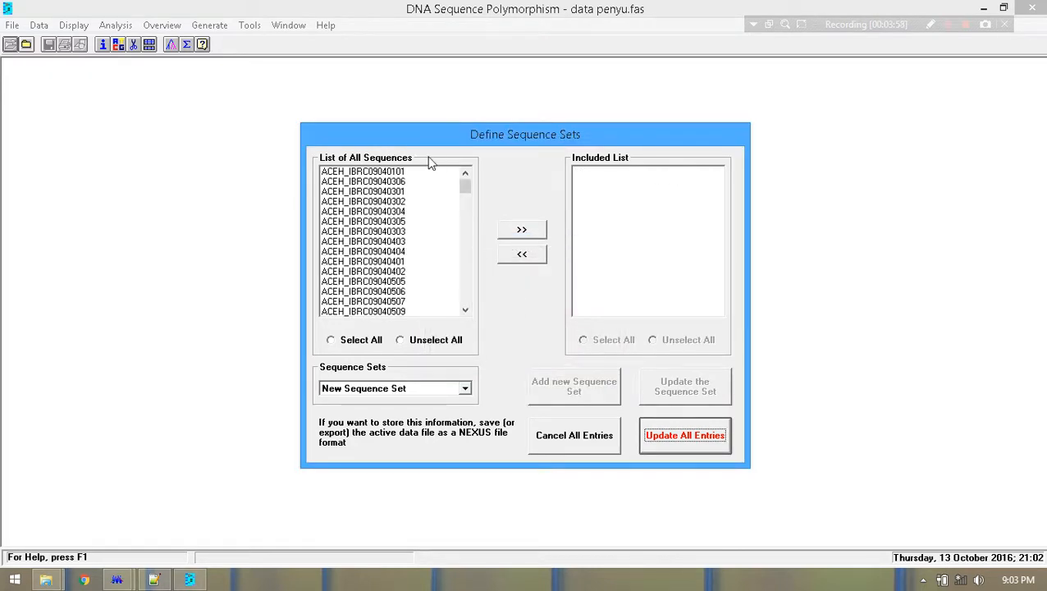
Step: Include all PADANG sequences, from PADANG_2235662_PDG26 to PADANG_2315940_PDG21, and add them as a new sequence set named PADANG
{"action": "left_click_drag", "start_coordinate": [464, 189], "coordinate": [465, 261]}
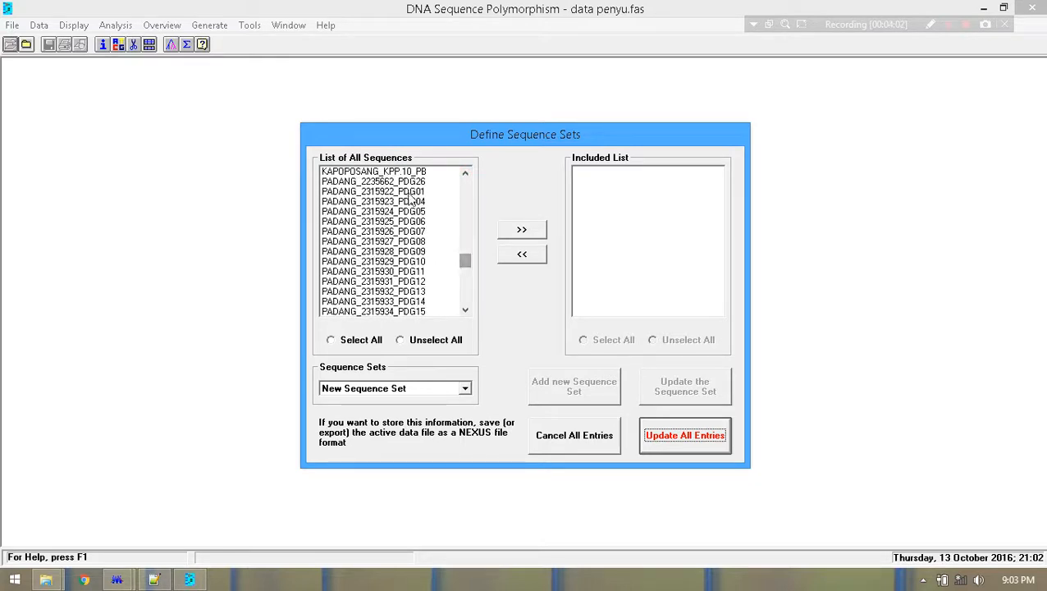
{"action": "left_click", "coordinate": [377, 181]}
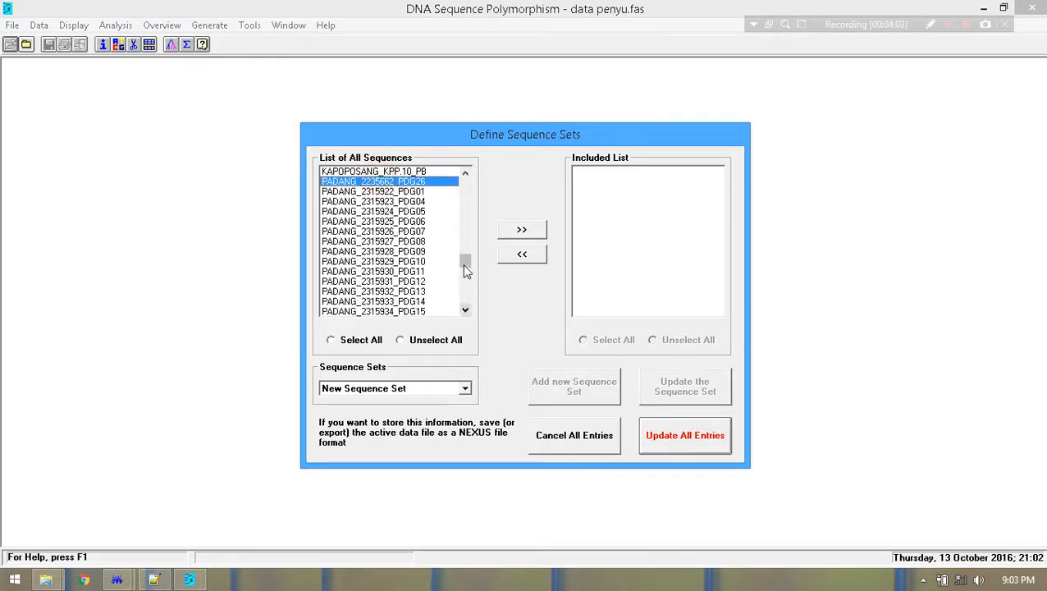
{"action": "left_click_drag", "start_coordinate": [465, 270], "coordinate": [465, 281]}
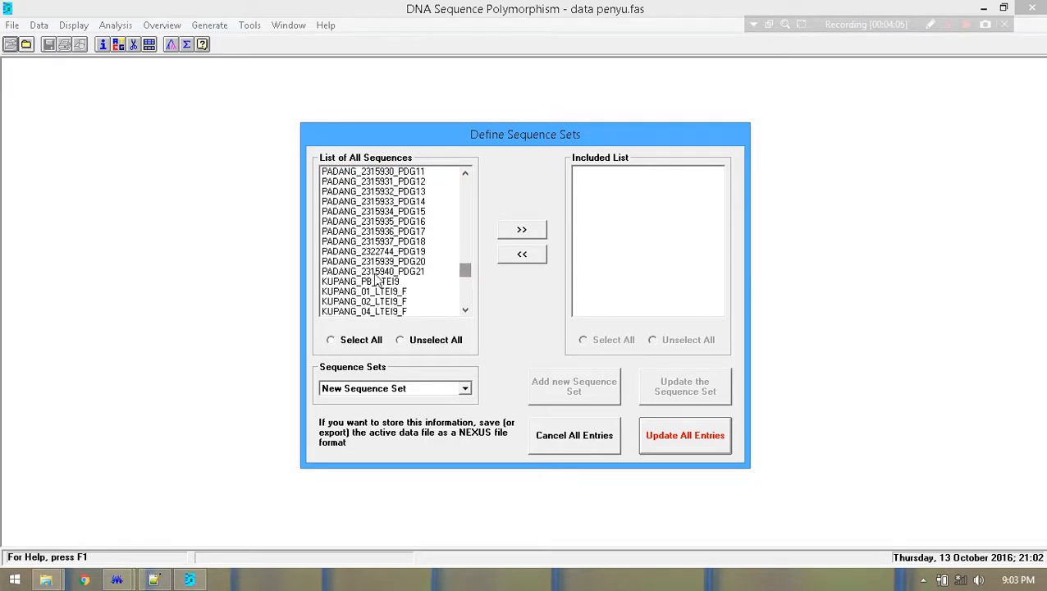
{"action": "left_click", "coordinate": [361, 271], "text": "shift"}
{"action": "left_click", "coordinate": [521, 230]}
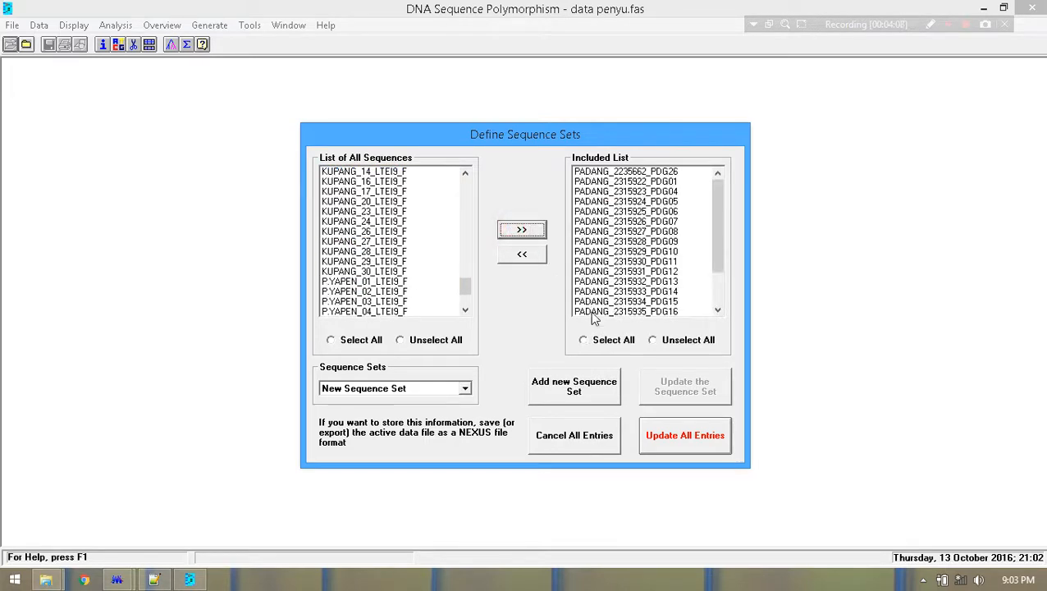
{"action": "left_click", "coordinate": [584, 380]}
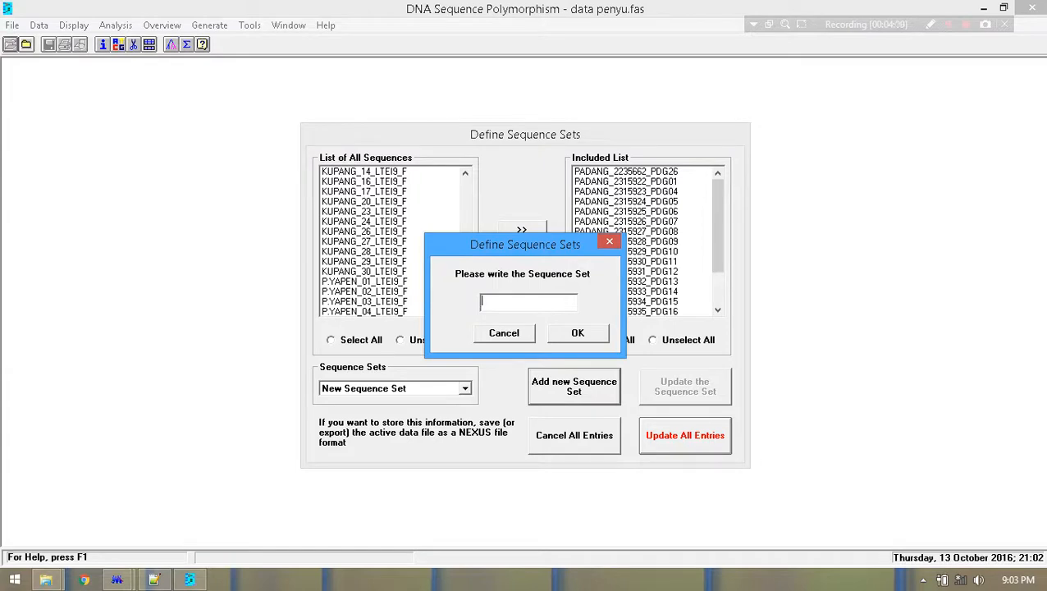
{"action": "type", "text": "PADANG"}
{"action": "left_click", "coordinate": [578, 333]}
Step: Include all KUPANG sequences, from KUPANG_PB_LTEI9 to KUPANG_30_LTEI9_F, and add them as a new sequence set named KUPANG
{"action": "left_click_drag", "start_coordinate": [466, 187], "coordinate": [464, 295]}
{"action": "left_click", "coordinate": [380, 263]}
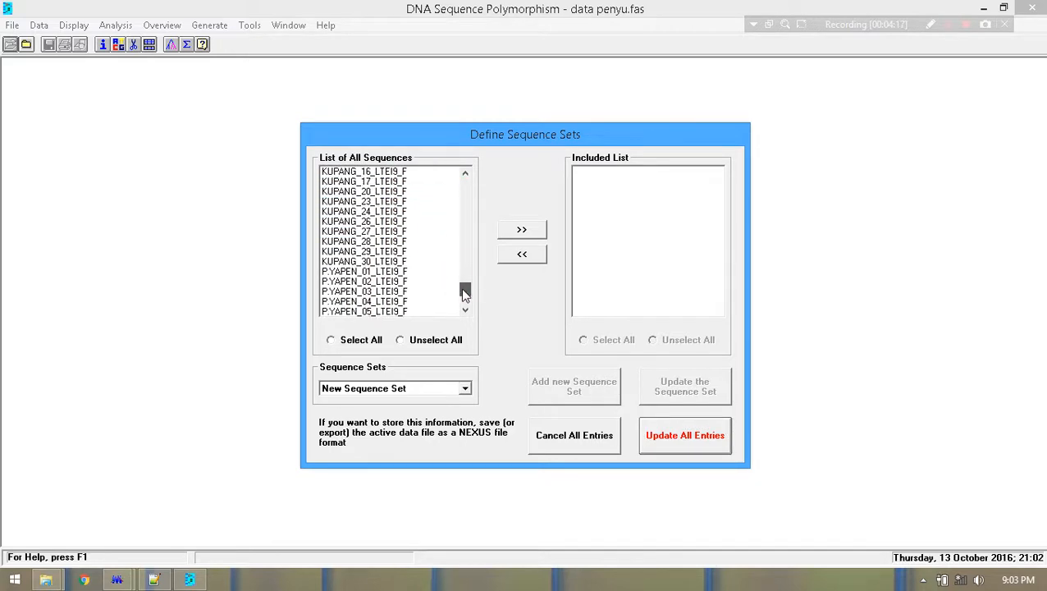
{"action": "left_click", "coordinate": [359, 261], "text": "shift"}
{"action": "left_click", "coordinate": [508, 230]}
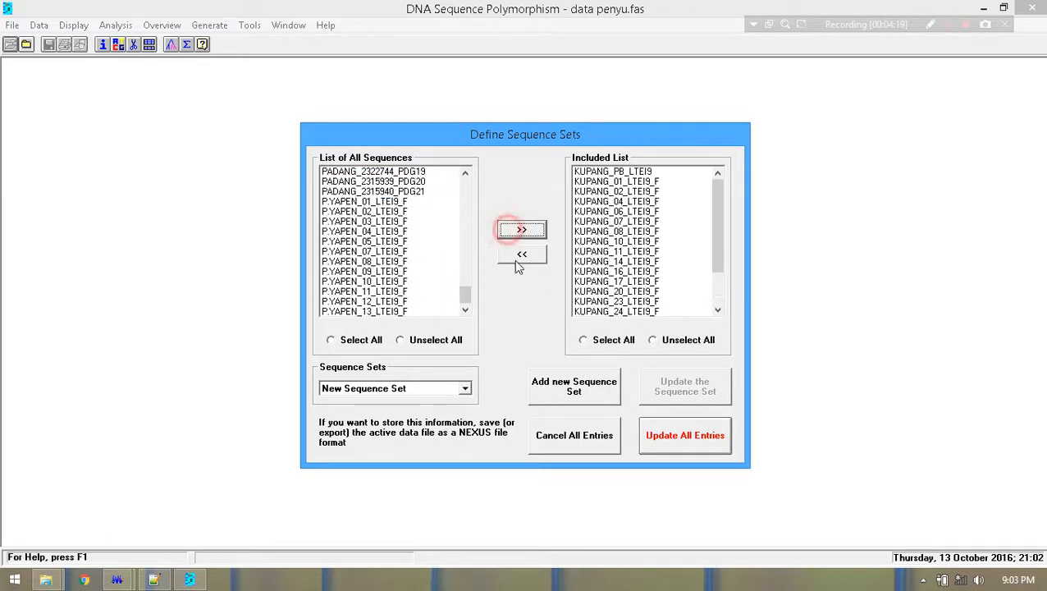
{"action": "left_click", "coordinate": [558, 388]}
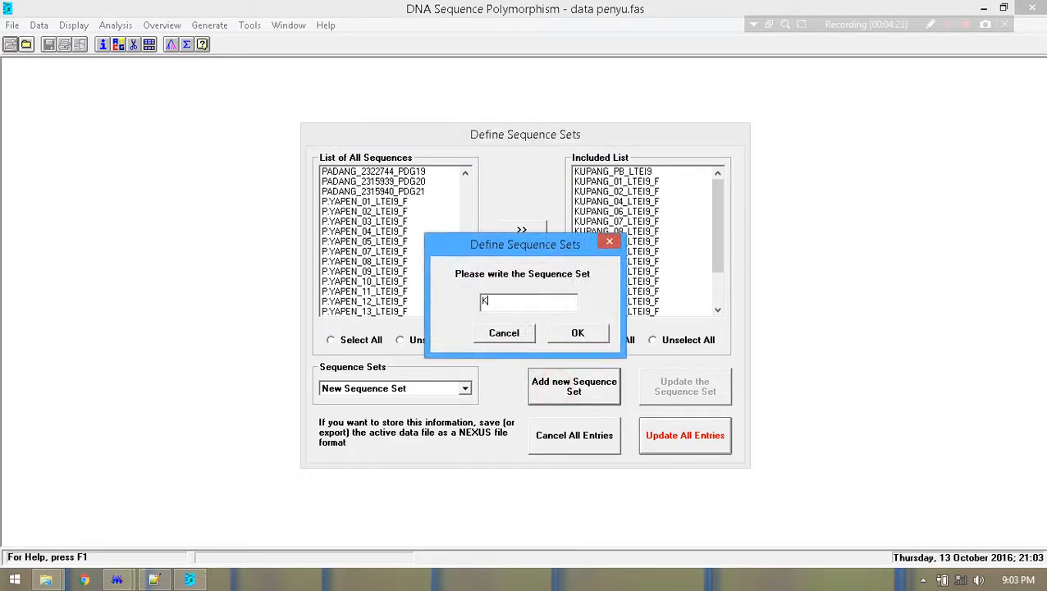
{"action": "left_click", "coordinate": [577, 332]}
Step: Include all P.YAPEN sequences, from P.YAPEN_01_LTEI9_F to P.YAPEN_13_LTEI9_F, and add them as a new sequence set named YAPEN
{"action": "left_click_drag", "start_coordinate": [463, 187], "coordinate": [464, 319]}
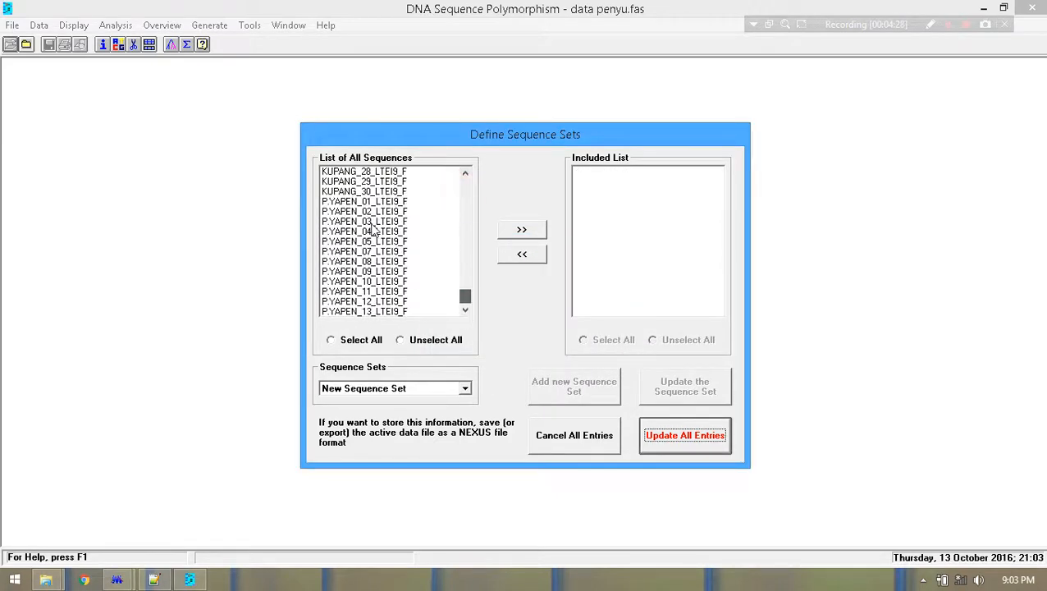
{"action": "left_click", "coordinate": [361, 201]}
{"action": "left_click", "coordinate": [367, 312], "text": "shift"}
{"action": "left_click", "coordinate": [529, 231]}
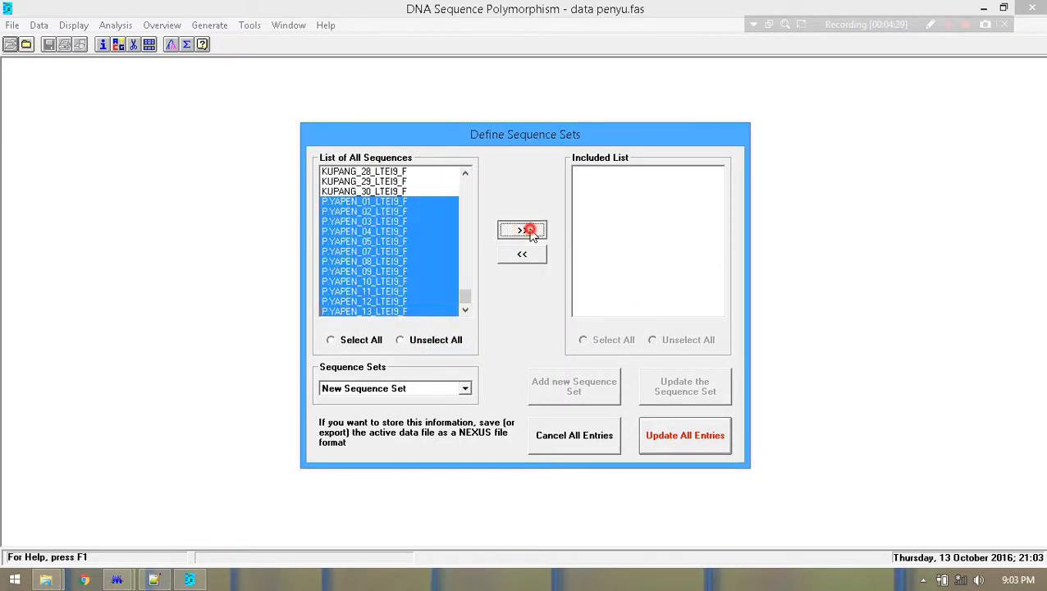
{"action": "left_click", "coordinate": [574, 387]}
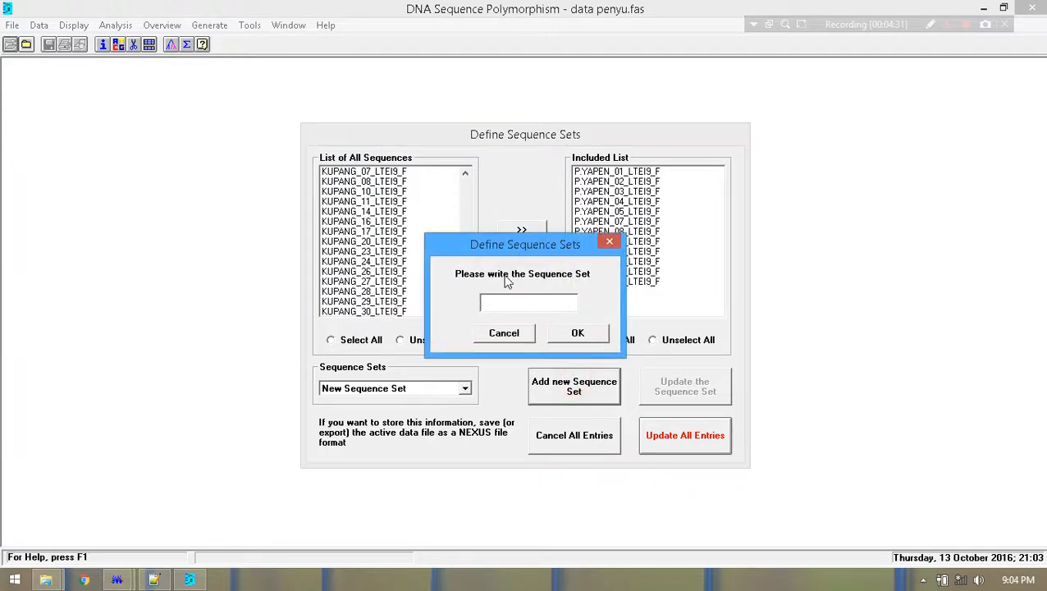
{"action": "type", "text": "YAPEN"}
{"action": "left_click", "coordinate": [578, 332]}
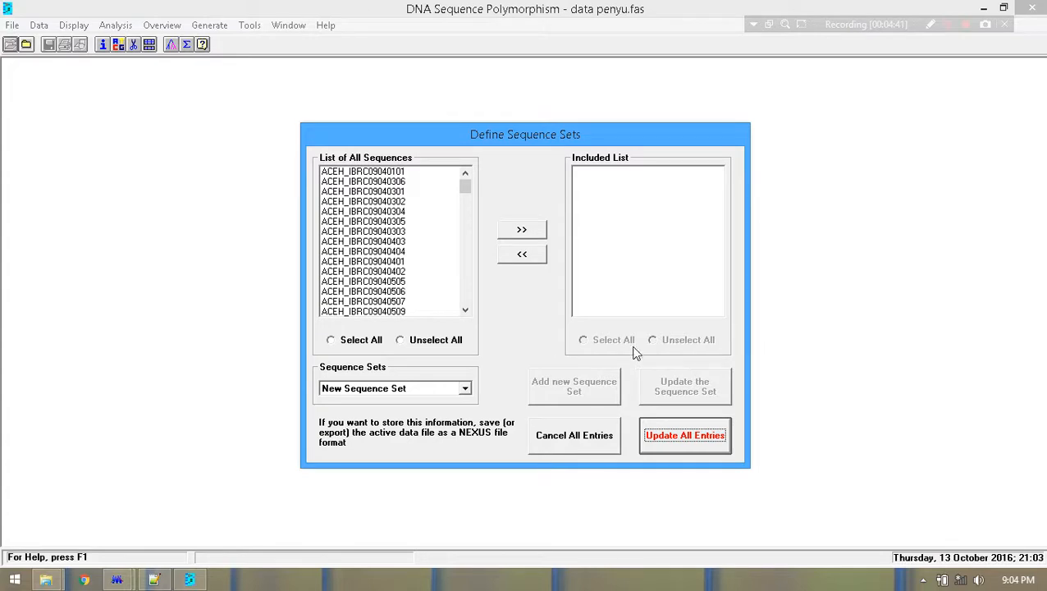
Step: Update all sequence set entries and run the Gene Flow and Genetic Differentiation analysis on sites 1 to 685 with alignment gaps excluded
{"action": "left_click", "coordinate": [682, 451]}
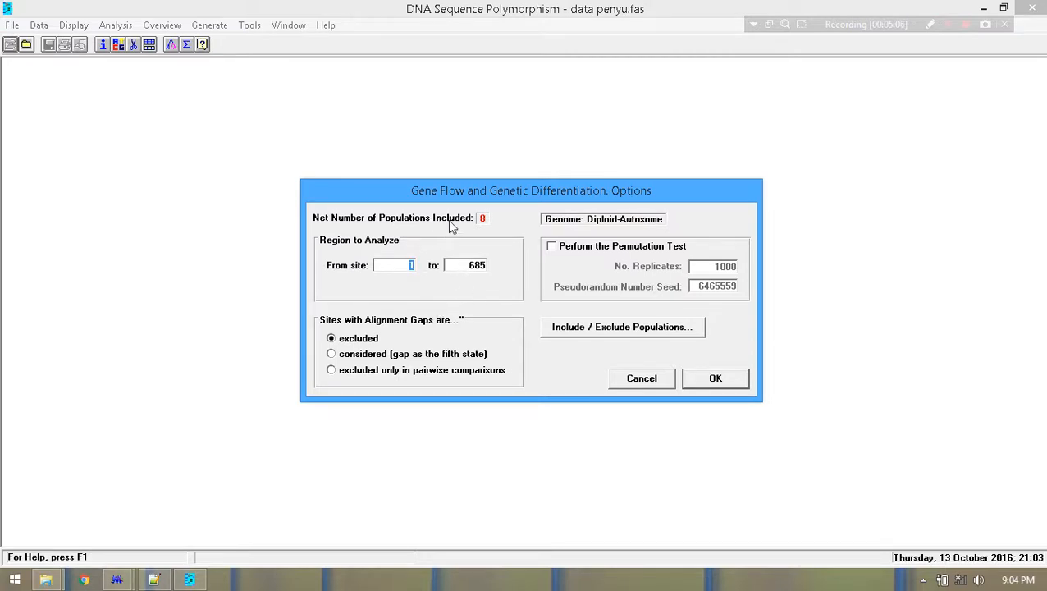
{"action": "left_click", "coordinate": [714, 379]}
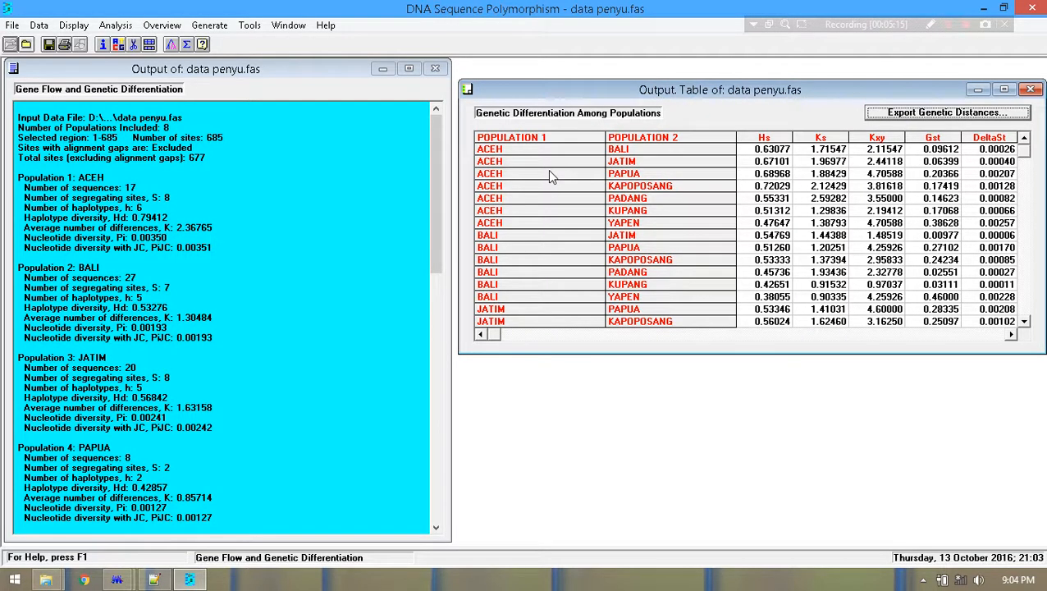
Step: Review the text output of the analysis, from the per-population diversity statistics down to the total data and genetic differentiation estimates
{"action": "left_click", "coordinate": [116, 24]}
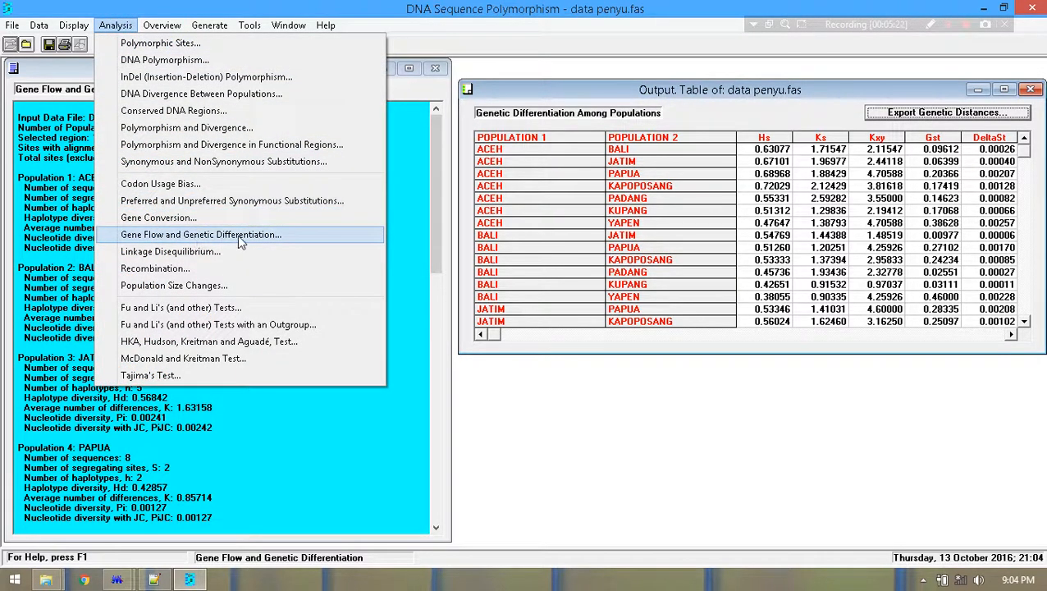
{"action": "left_click", "coordinate": [409, 151]}
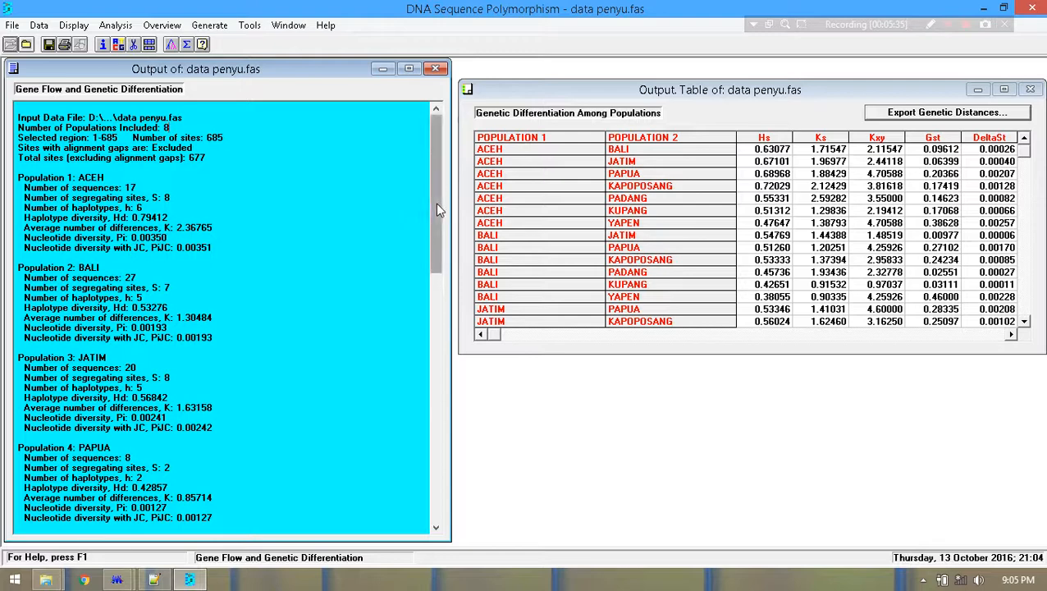
{"action": "left_click_drag", "start_coordinate": [437, 204], "coordinate": [437, 211]}
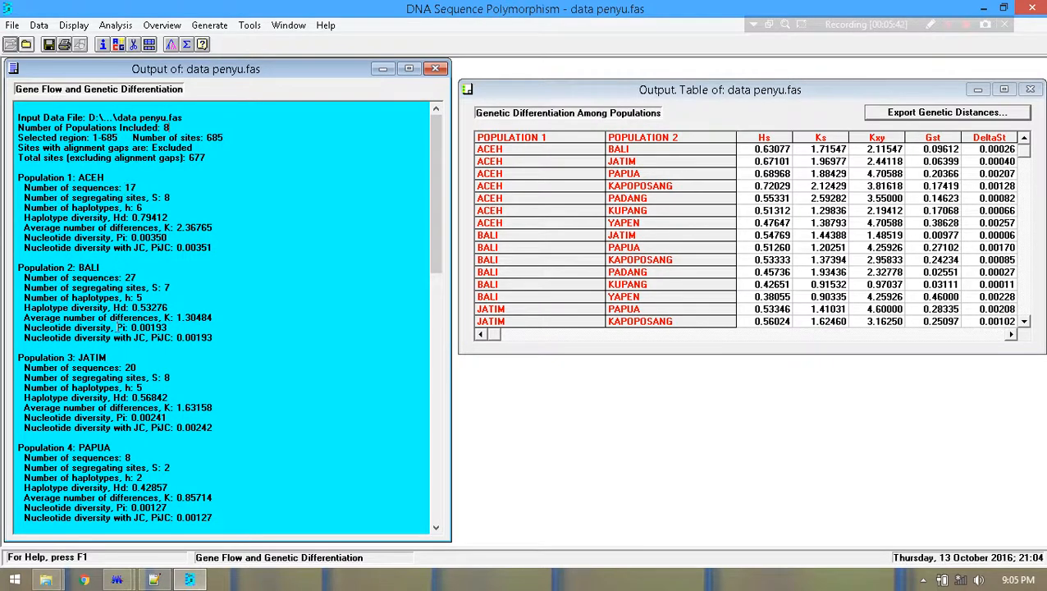
{"action": "left_click_drag", "start_coordinate": [435, 187], "coordinate": [432, 379]}
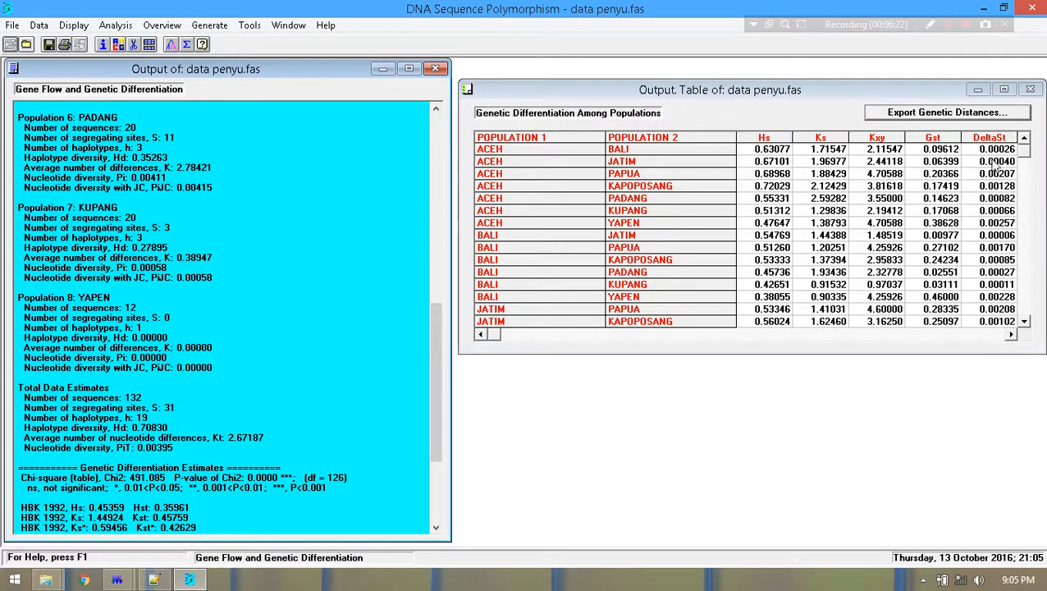
Step: Examine the Fst column of the Genetic Differentiation Among Populations table for the population pairs
{"action": "left_click_drag", "start_coordinate": [931, 90], "coordinate": [772, 91]}
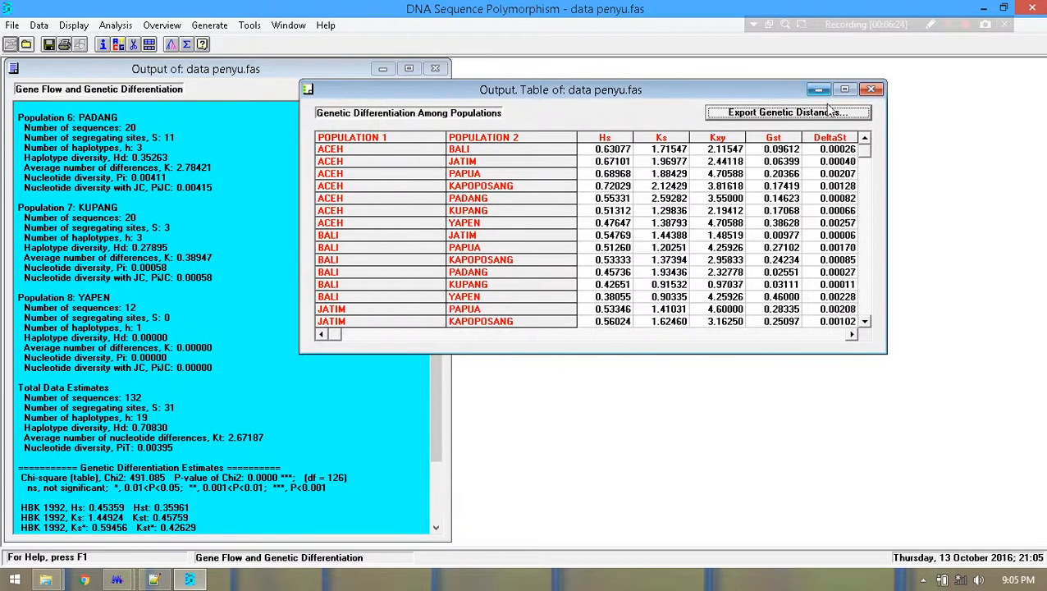
{"action": "left_click_drag", "start_coordinate": [339, 334], "coordinate": [734, 325]}
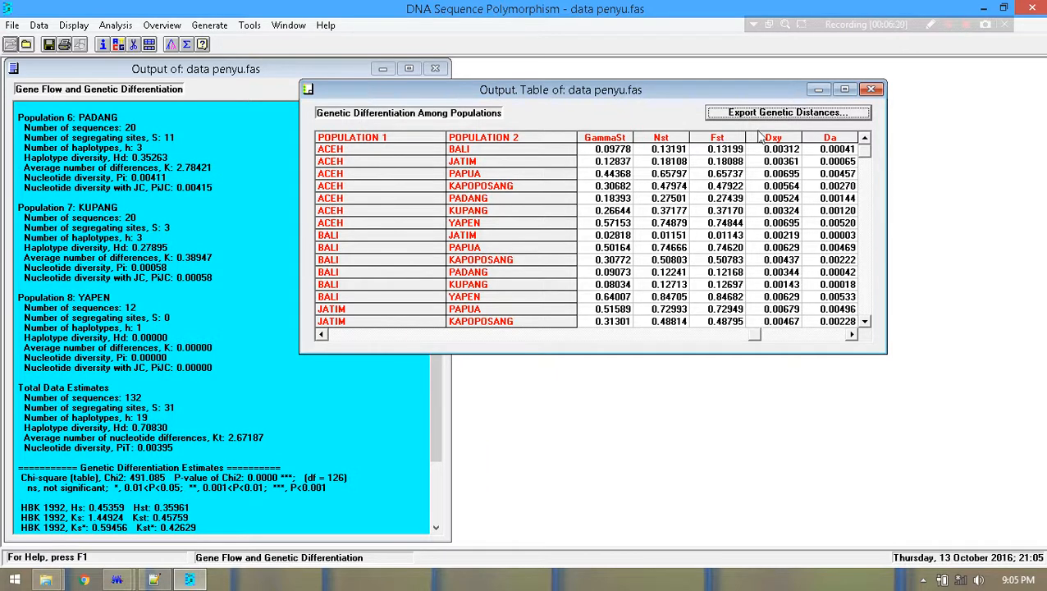
{"action": "left_click", "coordinate": [717, 137]}
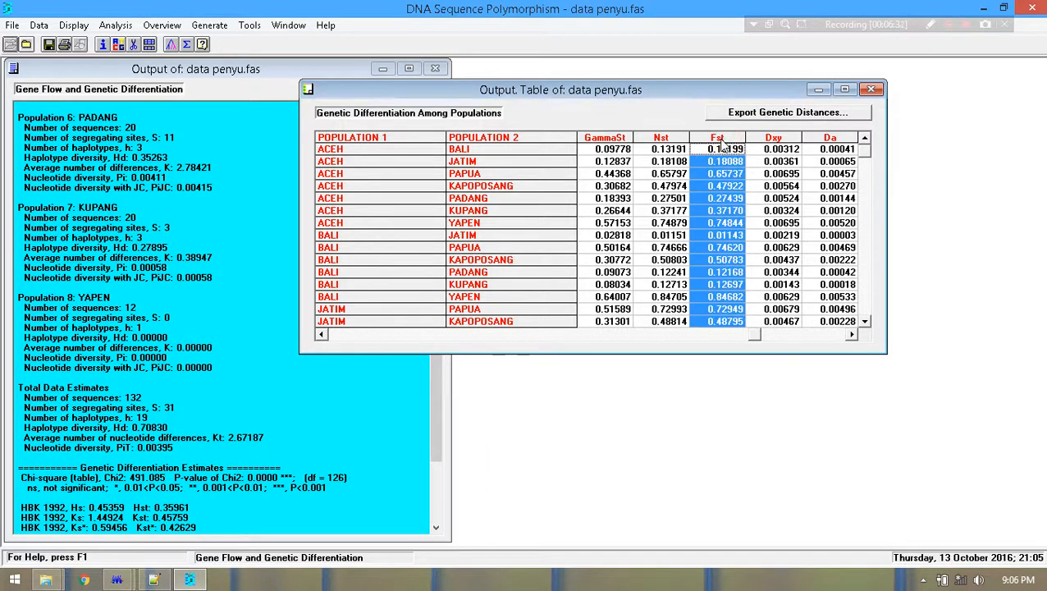
{"action": "left_click", "coordinate": [737, 189]}
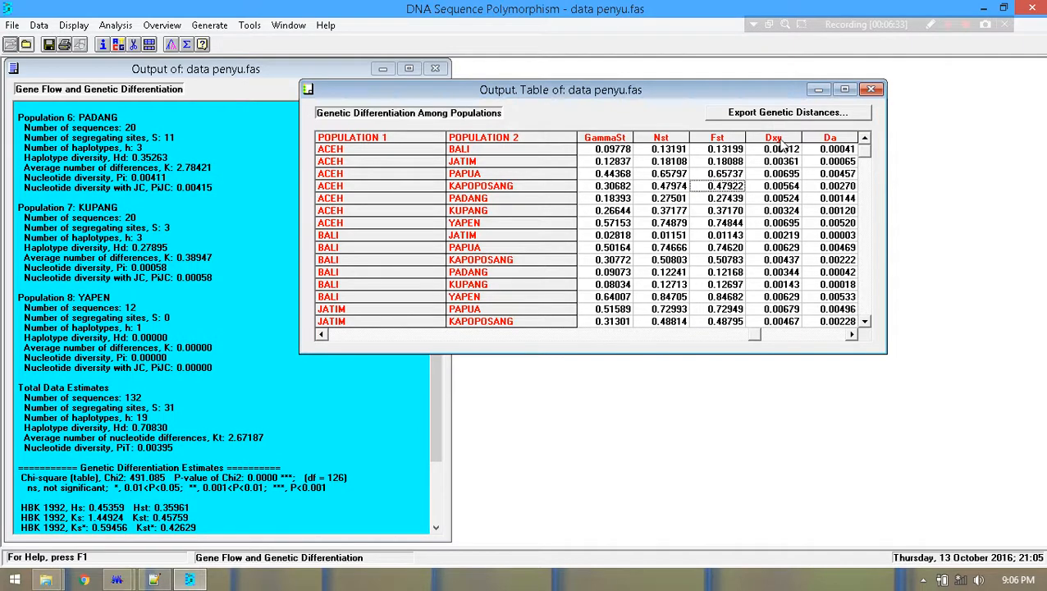
Step: Reposition the Genetic Differentiation Among Populations table and view its last columns, from Nst to Da
{"action": "left_click_drag", "start_coordinate": [762, 97], "coordinate": [817, 152]}
{"action": "left_click_drag", "start_coordinate": [810, 392], "coordinate": [898, 418]}
{"action": "left_click_drag", "start_coordinate": [919, 209], "coordinate": [894, 199]}
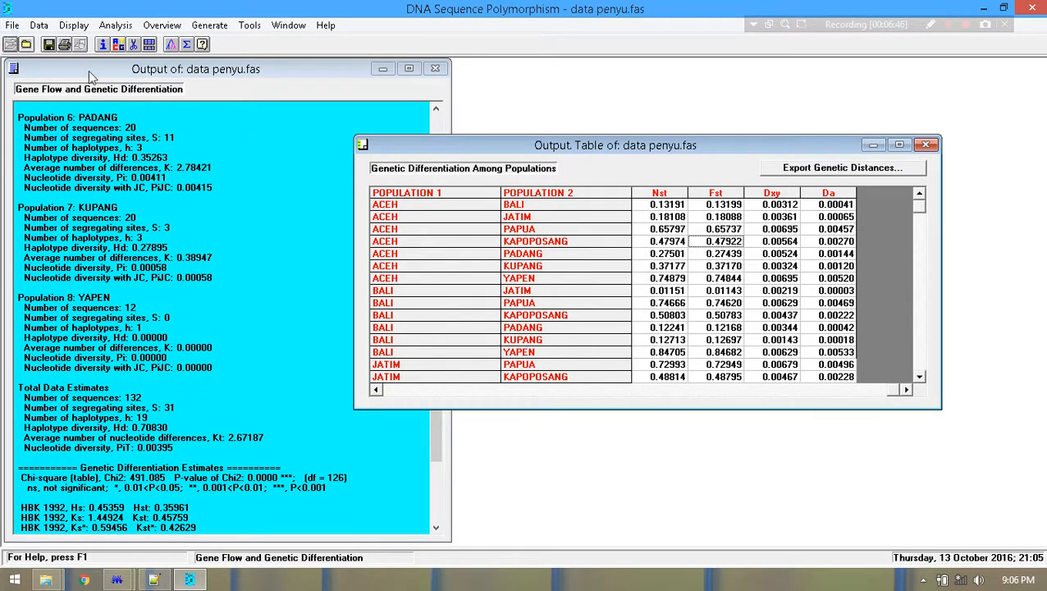
Step: Export all included sequences, sites 1 to 685, as an Arlequin haplotype list named data penyu, with gaps not considered and invariable sites included
{"action": "left_click", "coordinate": [13, 26]}
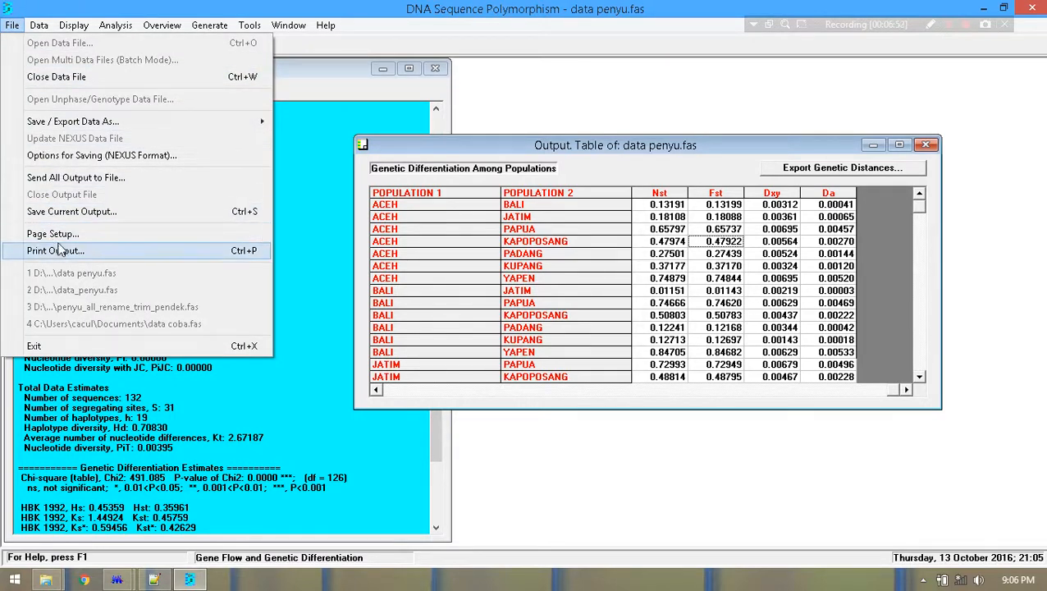
{"action": "mouse_move", "coordinate": [59, 129]}
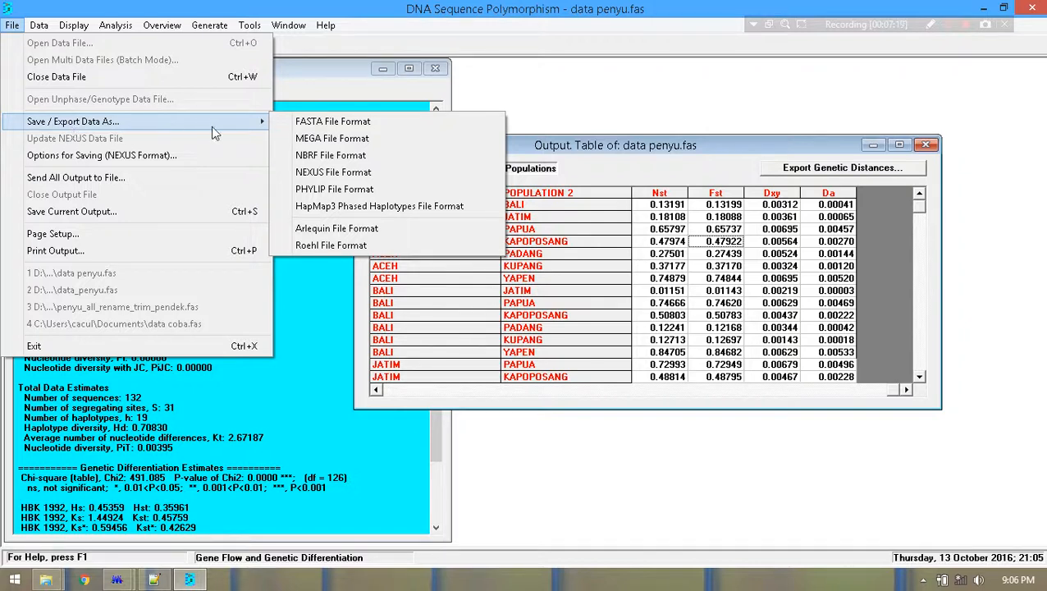
{"action": "left_click", "coordinate": [355, 233]}
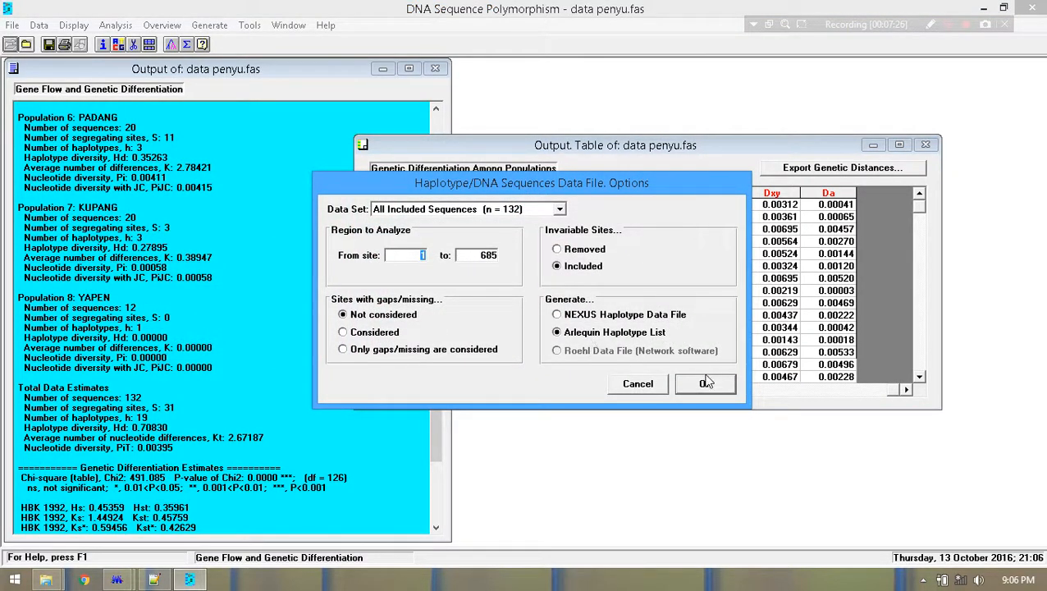
{"action": "left_click", "coordinate": [704, 386]}
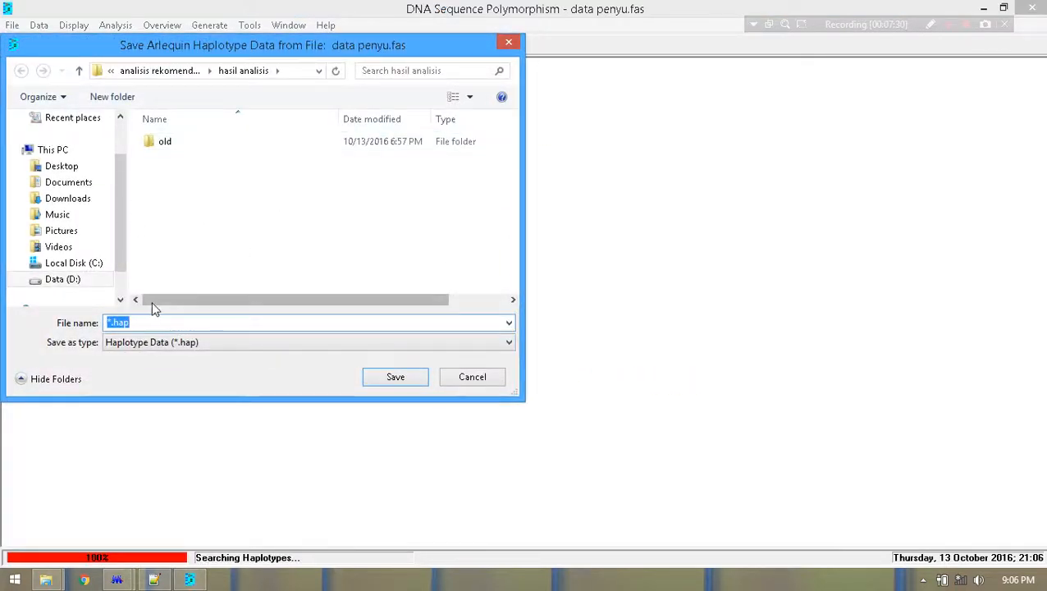
{"action": "type", "text": "DAT"}
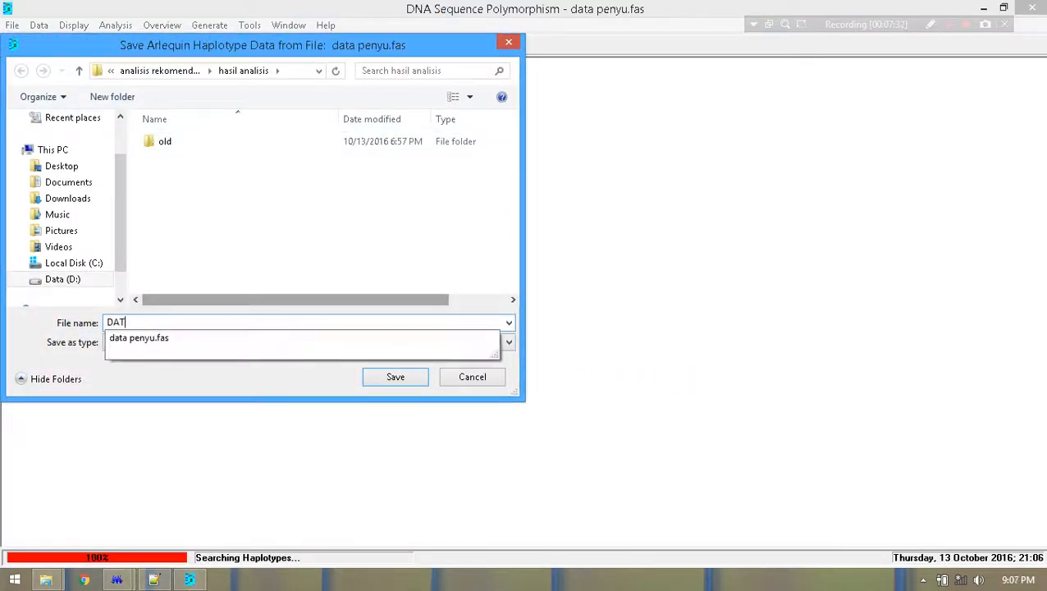
{"action": "type", "text": "A"}
{"action": "key", "text": "BackSpace"}
{"action": "key", "text": "BackSpace"}
{"action": "key", "text": "BackSpace"}
{"action": "key", "text": "BackSpace"}
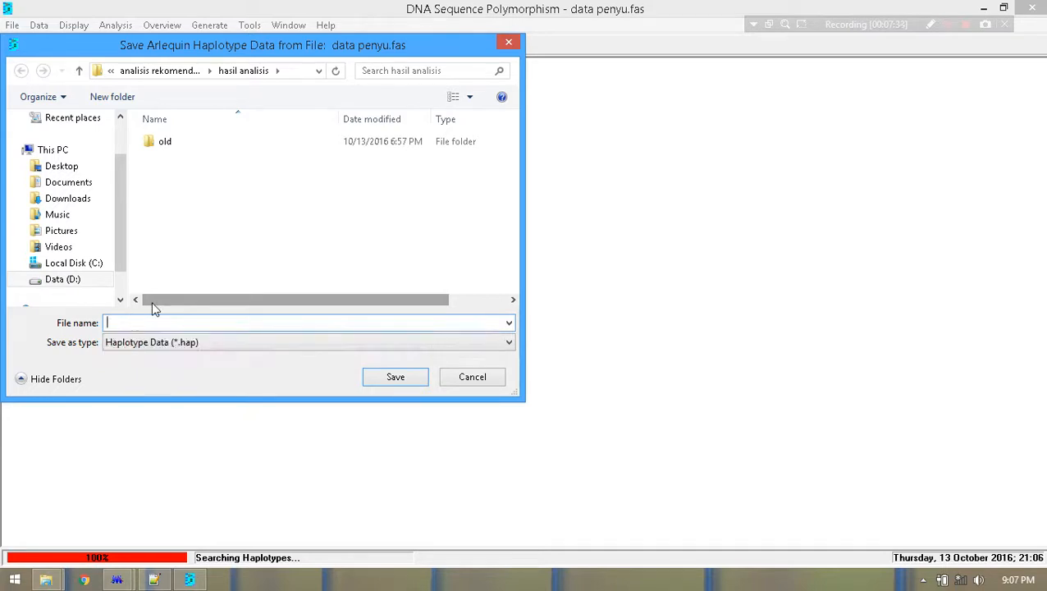
{"action": "type", "text": "data"}
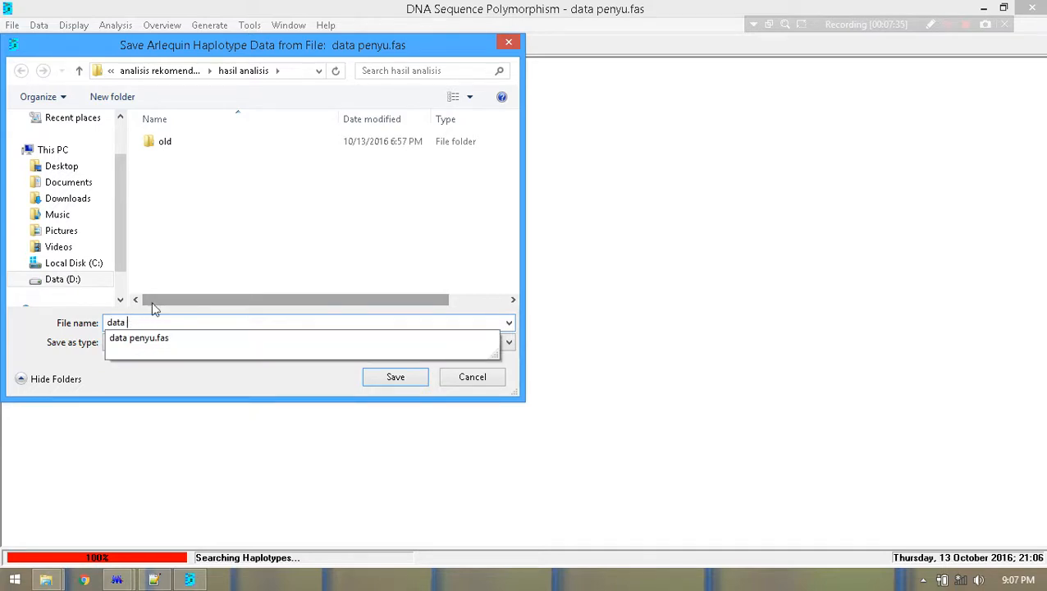
{"action": "type", "text": " penyu"}
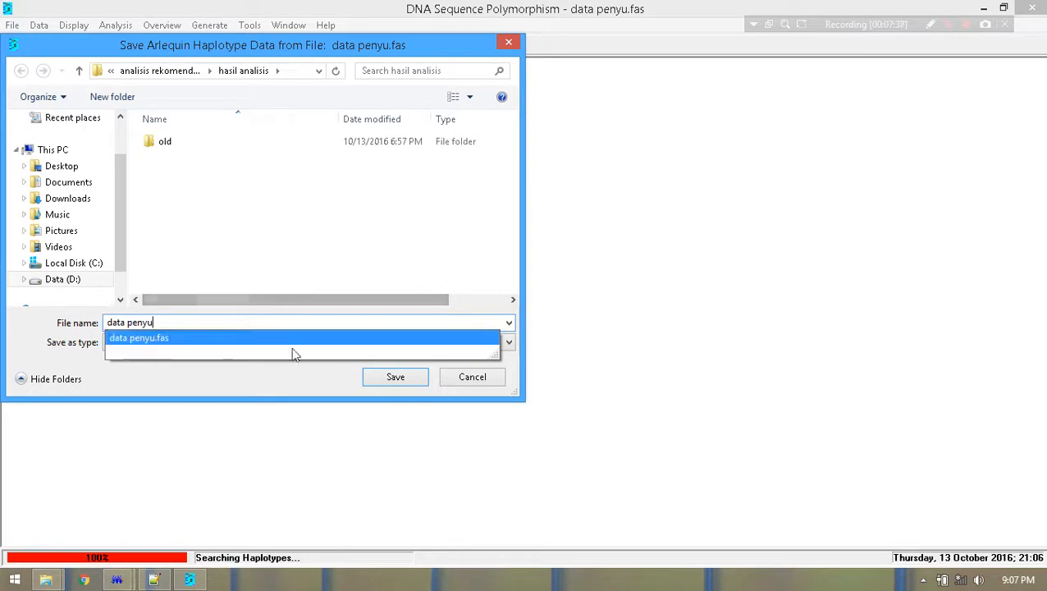
{"action": "left_click", "coordinate": [342, 248]}
{"action": "left_click", "coordinate": [399, 375]}
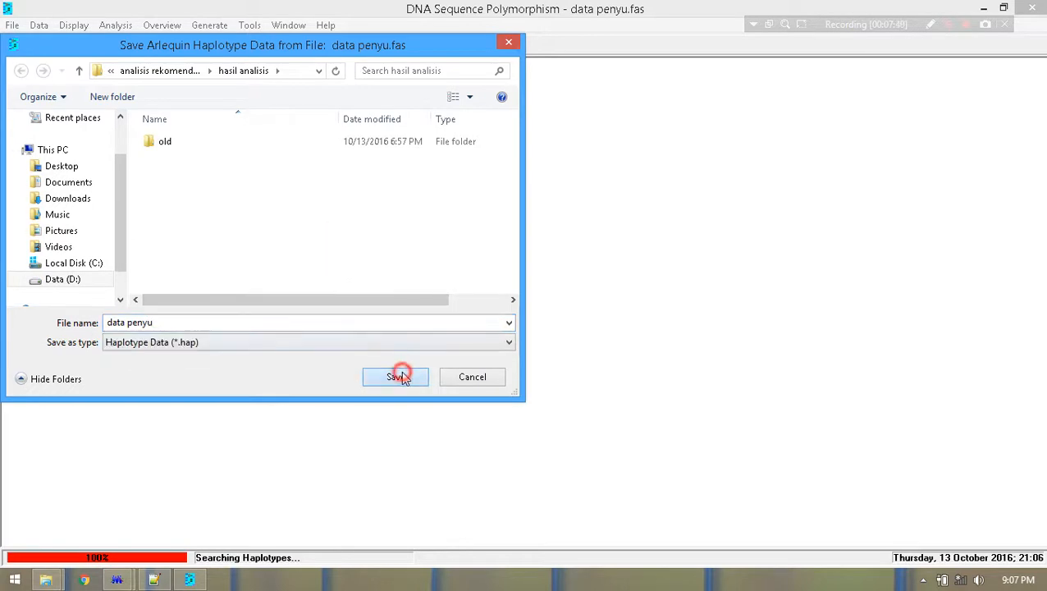
Step: Save the accompanying Arlequin project file as data penyu in the hasil analisis folder
{"action": "type", "text": "da"}
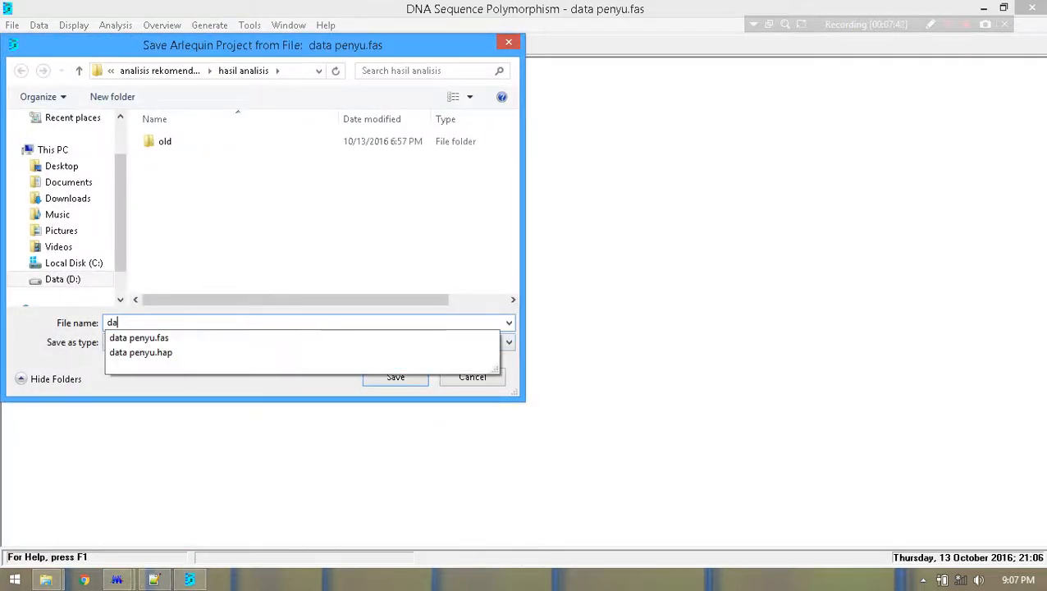
{"action": "type", "text": "ta penyu"}
{"action": "left_click", "coordinate": [320, 230]}
{"action": "left_click", "coordinate": [408, 374]}
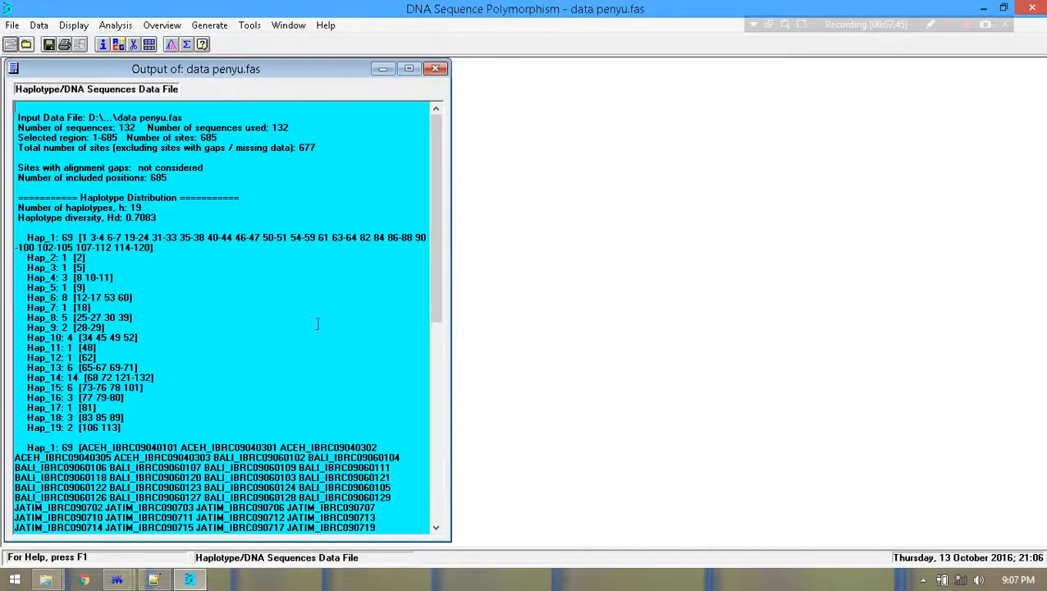
Step: Review the haplotype output, from the haplotype distribution down to the sequences listed for each haplotype
{"action": "left_click", "coordinate": [436, 225]}
{"action": "left_click_drag", "start_coordinate": [438, 227], "coordinate": [441, 409]}
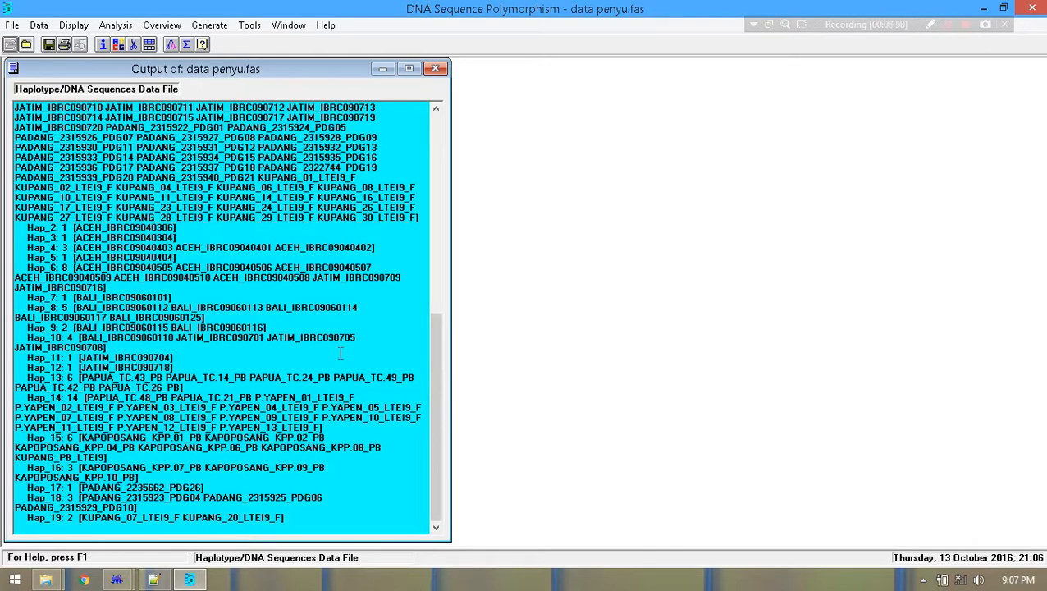
{"action": "left_click_drag", "start_coordinate": [432, 377], "coordinate": [418, 197]}
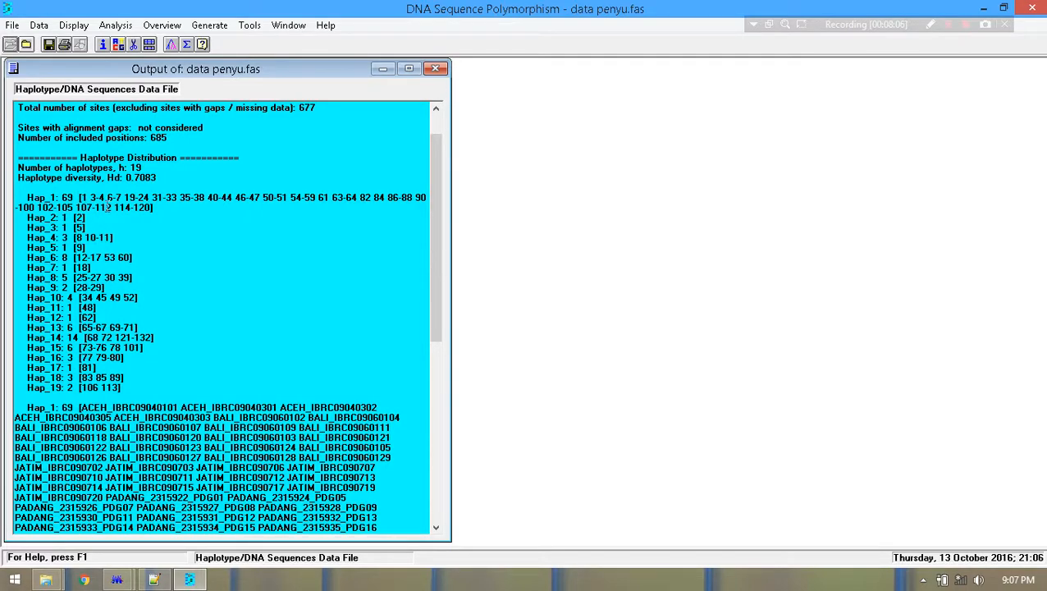
{"action": "left_click_drag", "start_coordinate": [438, 207], "coordinate": [430, 145]}
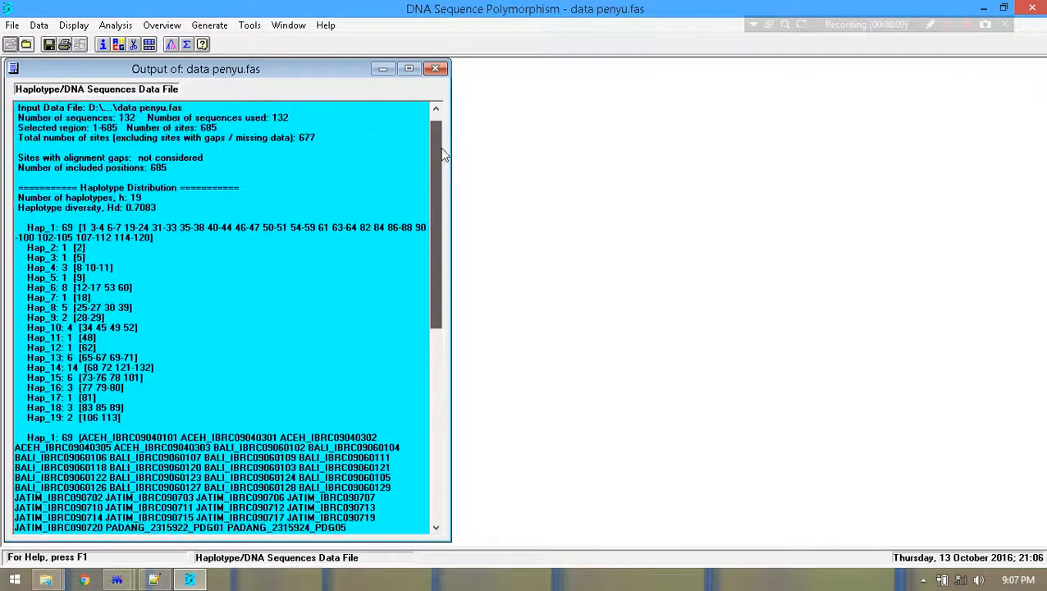
{"action": "left_click", "coordinate": [14, 69]}
{"action": "left_click", "coordinate": [226, 179]}
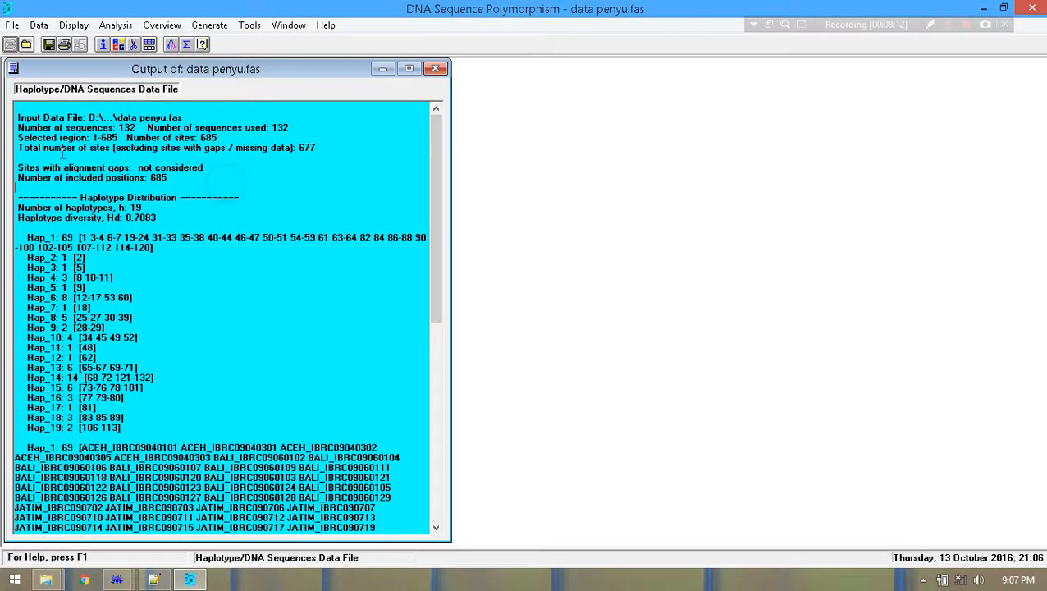
Step: Copy the entire haplotype output text and paste it into a new document in Notepad++
{"action": "left_click_drag", "start_coordinate": [17, 117], "coordinate": [197, 581]}
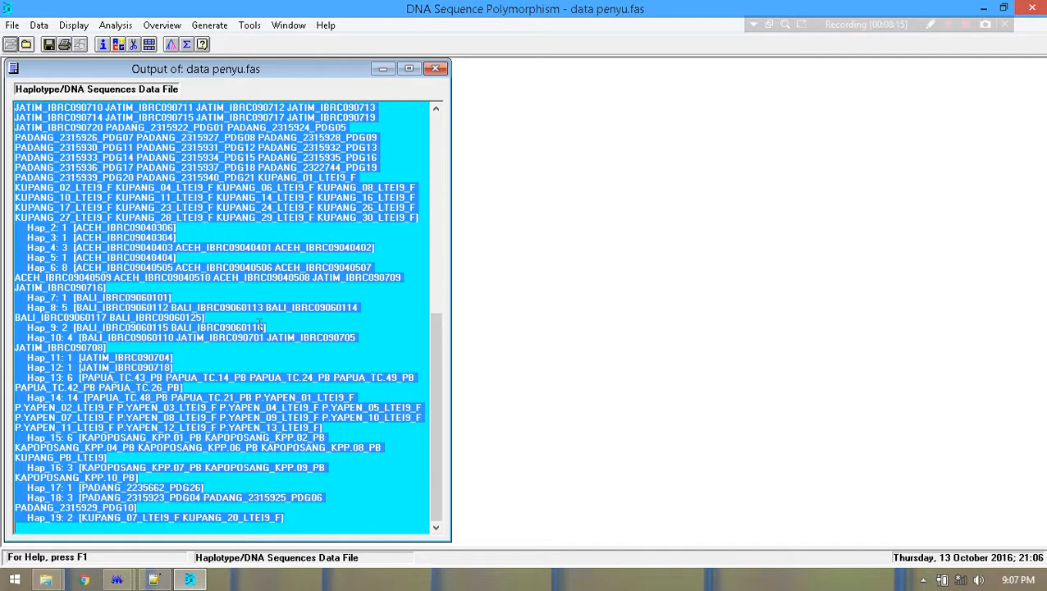
{"action": "right_click", "coordinate": [172, 225]}
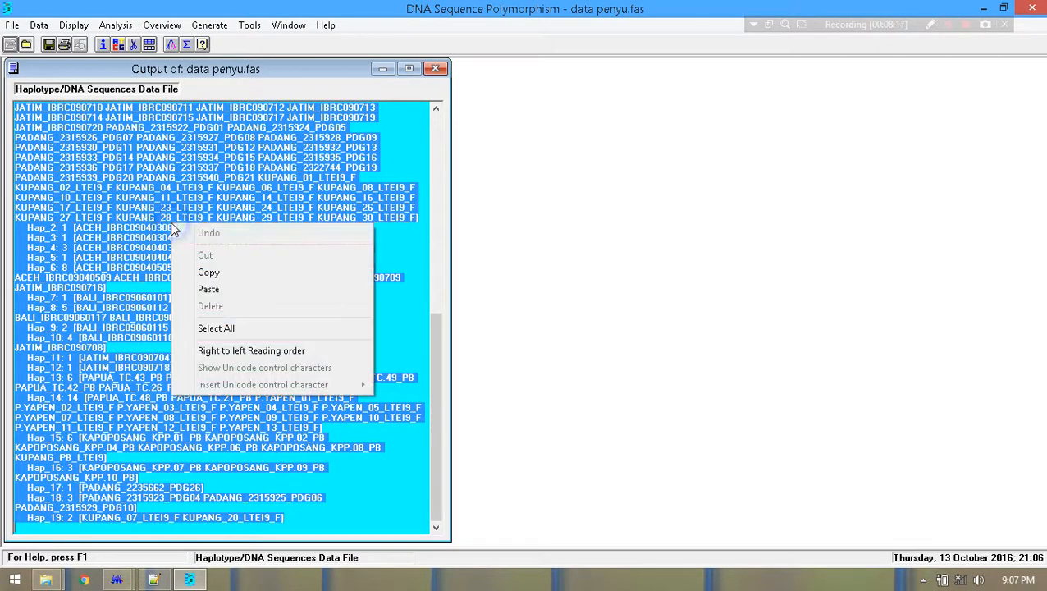
{"action": "left_click", "coordinate": [208, 271]}
{"action": "left_click", "coordinate": [153, 579]}
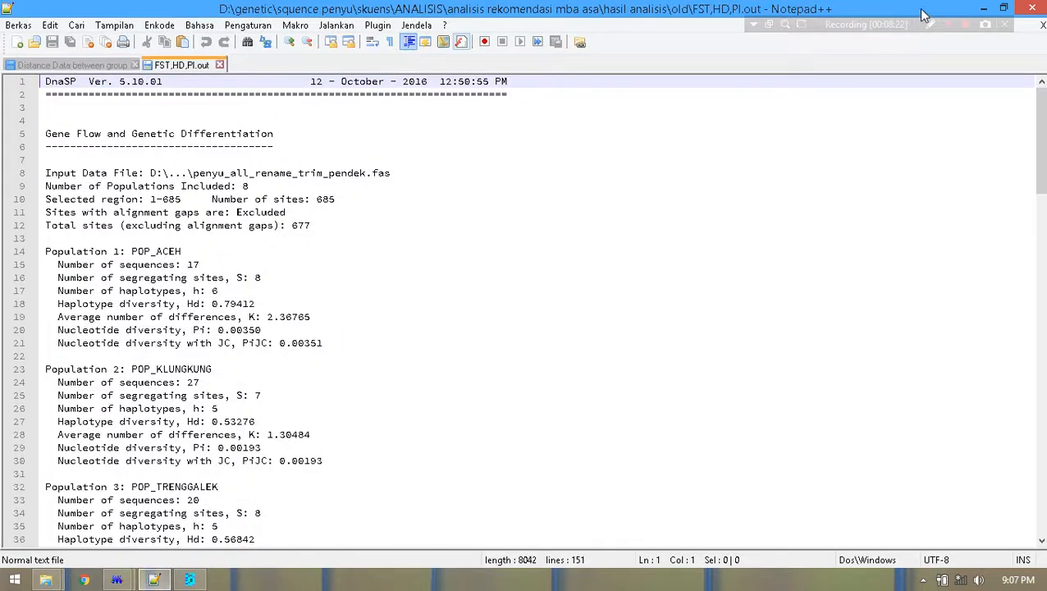
{"action": "left_click", "coordinate": [18, 42]}
{"action": "left_click", "coordinate": [263, 173]}
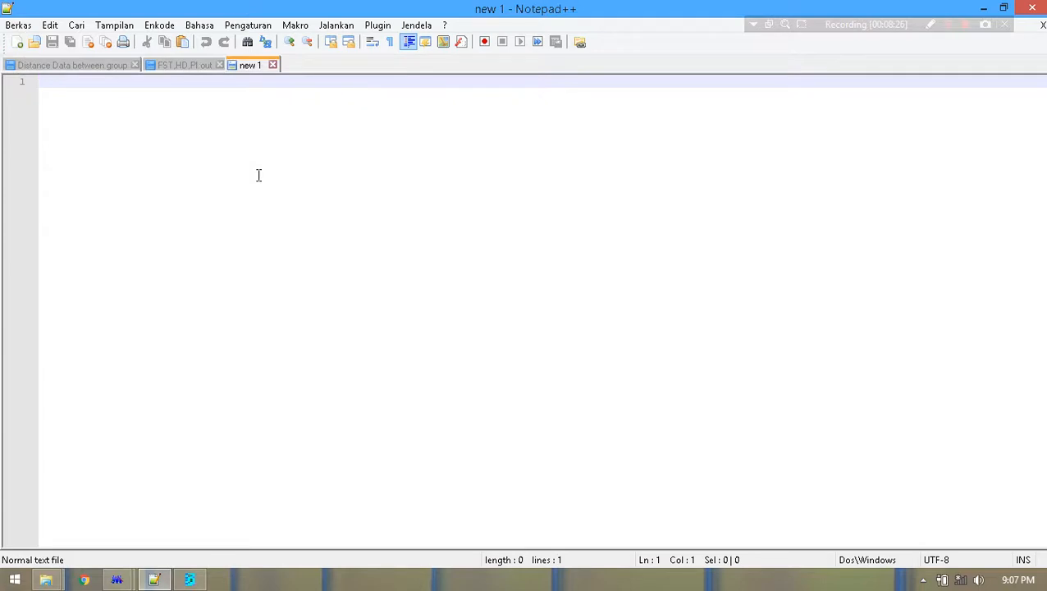
{"action": "key", "text": "ctrl+v"}
{"action": "left_click_drag", "start_coordinate": [1039, 406], "coordinate": [1039, 271]}
Step: Save the pasted text as data penyu in normal text format in the hasil analisis folder and close Notepad++
{"action": "left_click", "coordinate": [51, 41]}
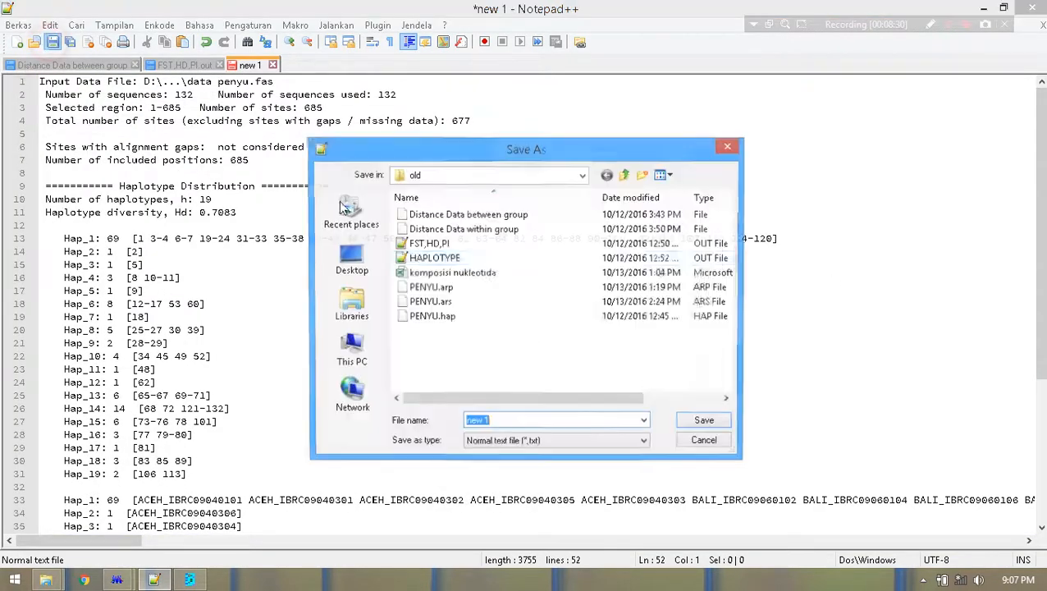
{"action": "left_click", "coordinate": [624, 174]}
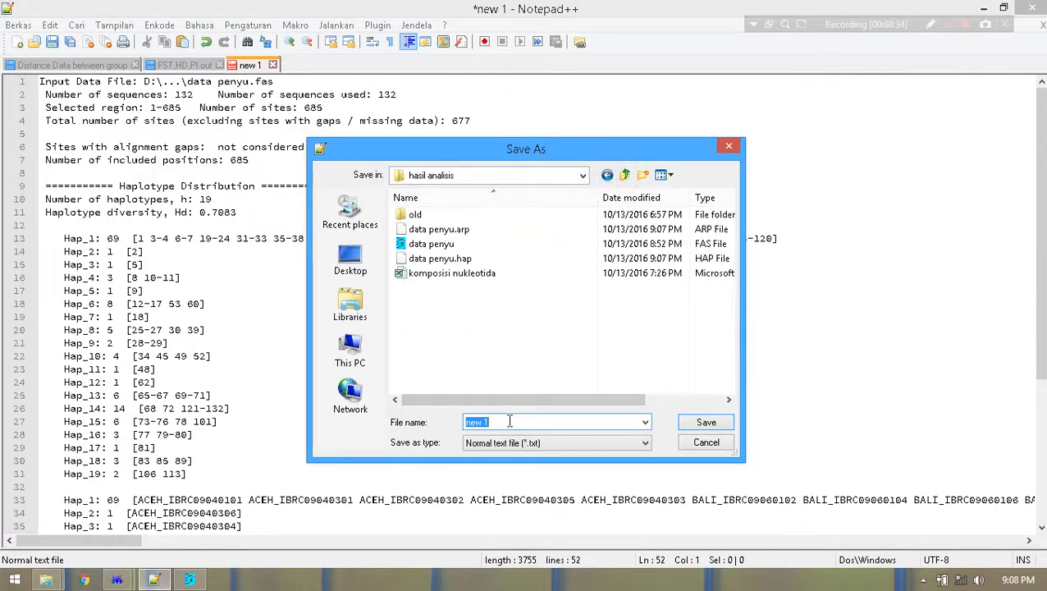
{"action": "type", "text": "data penyu"}
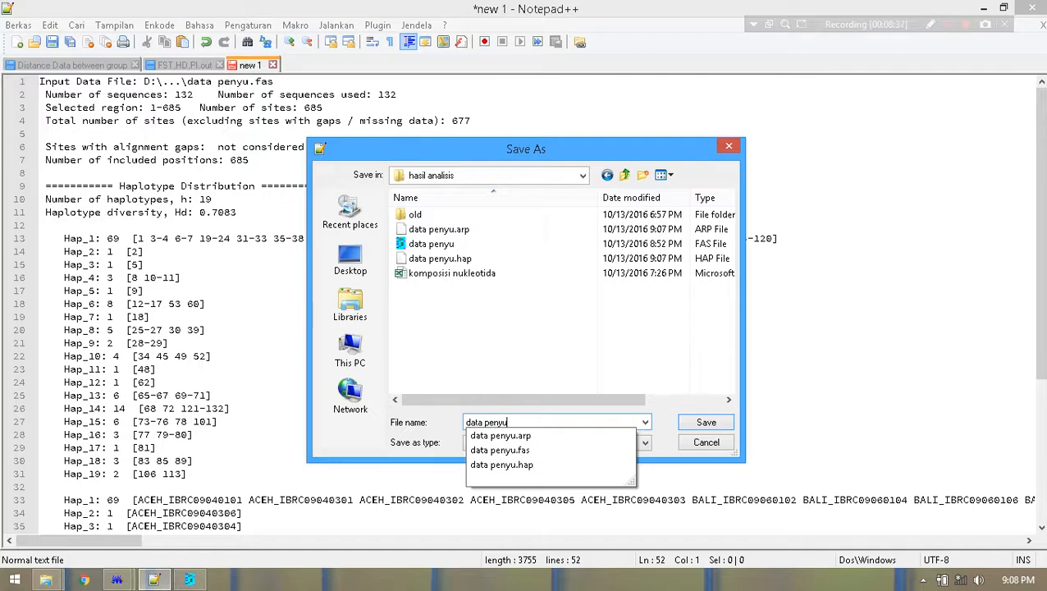
{"action": "left_click", "coordinate": [513, 339]}
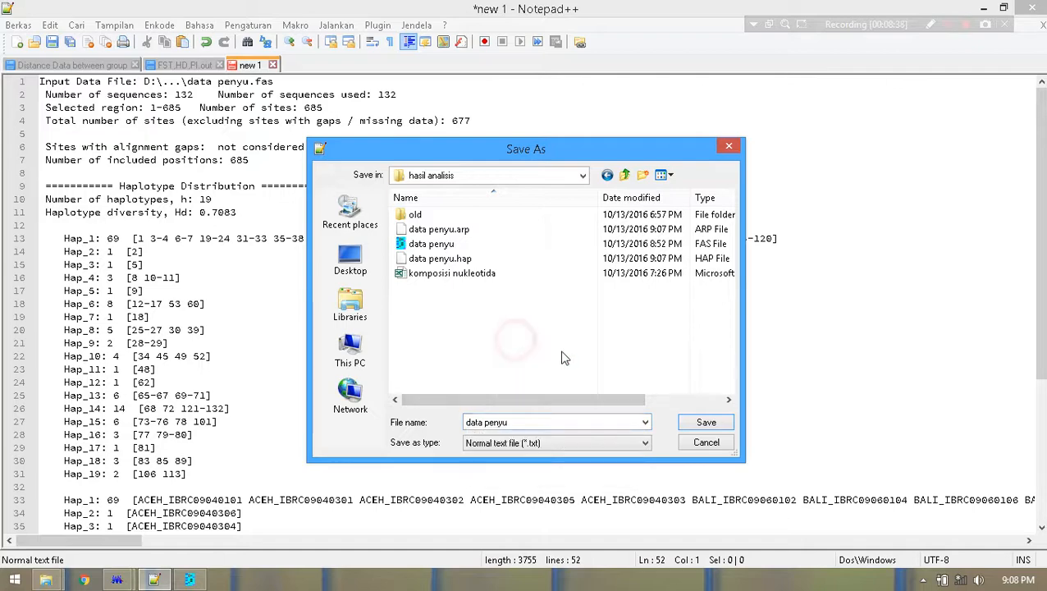
{"action": "left_click", "coordinate": [701, 422]}
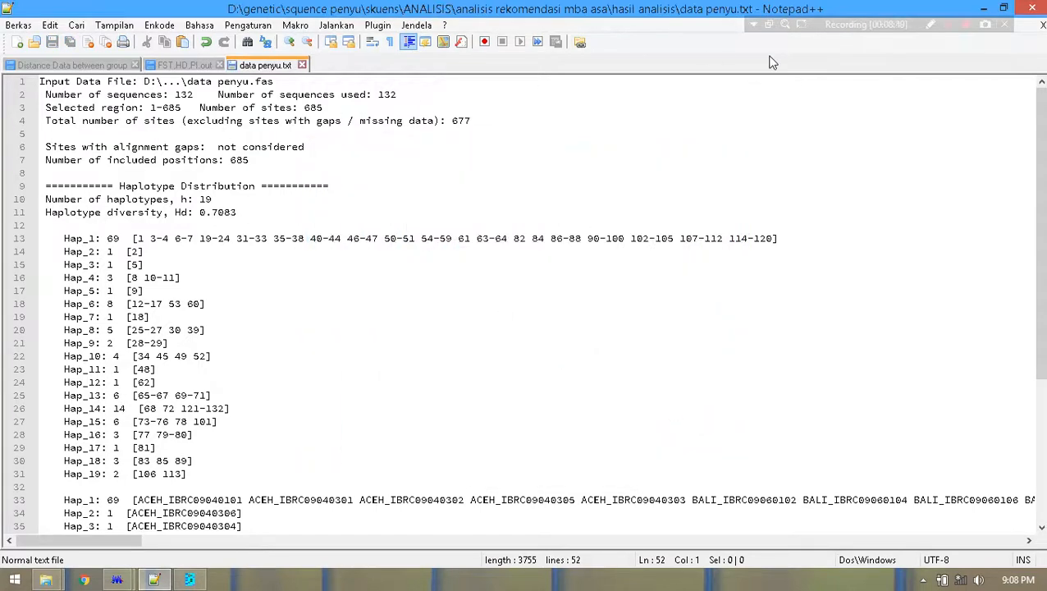
{"action": "left_click", "coordinate": [1031, 7]}
{"action": "left_click", "coordinate": [396, 148]}
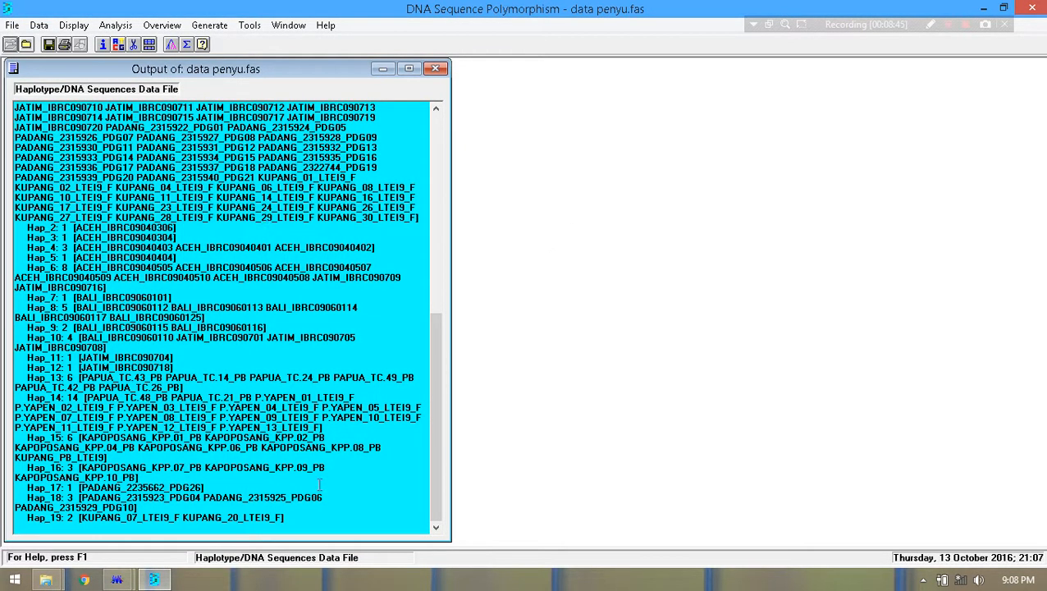
Step: Check the saved files in the hasil analisis folder in File Explorer, sorted by type, and return to DnaSP
{"action": "left_click", "coordinate": [46, 580]}
{"action": "left_click", "coordinate": [115, 531]}
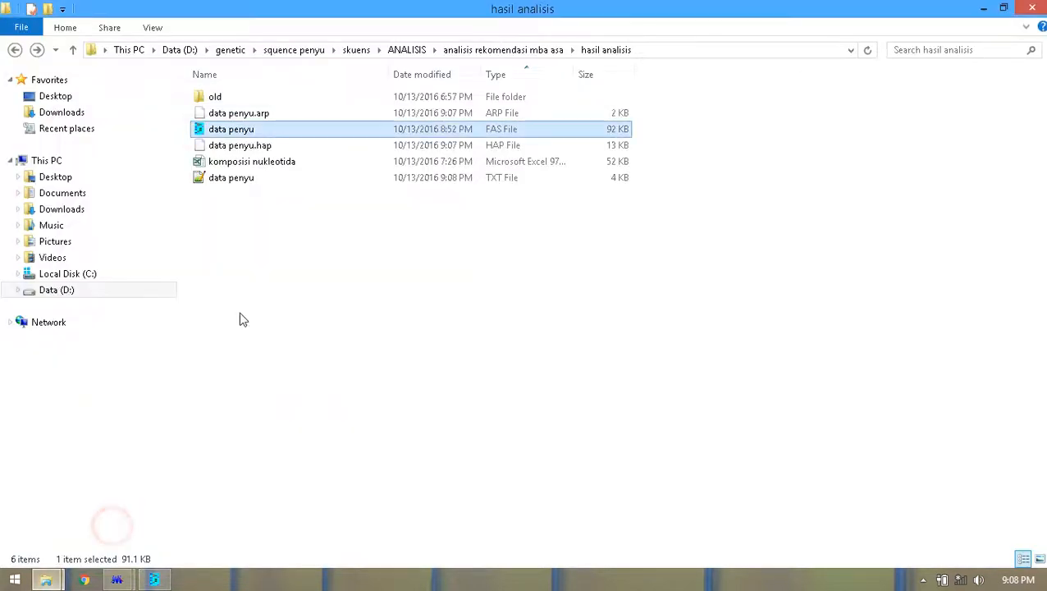
{"action": "left_click", "coordinate": [300, 193]}
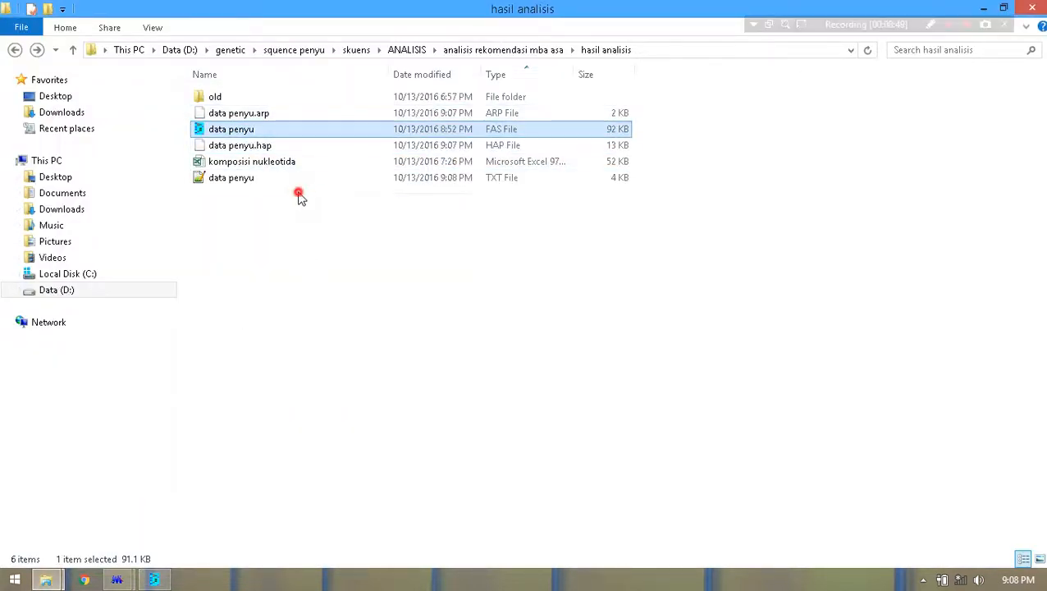
{"action": "left_click", "coordinate": [484, 74]}
{"action": "left_click", "coordinate": [251, 75]}
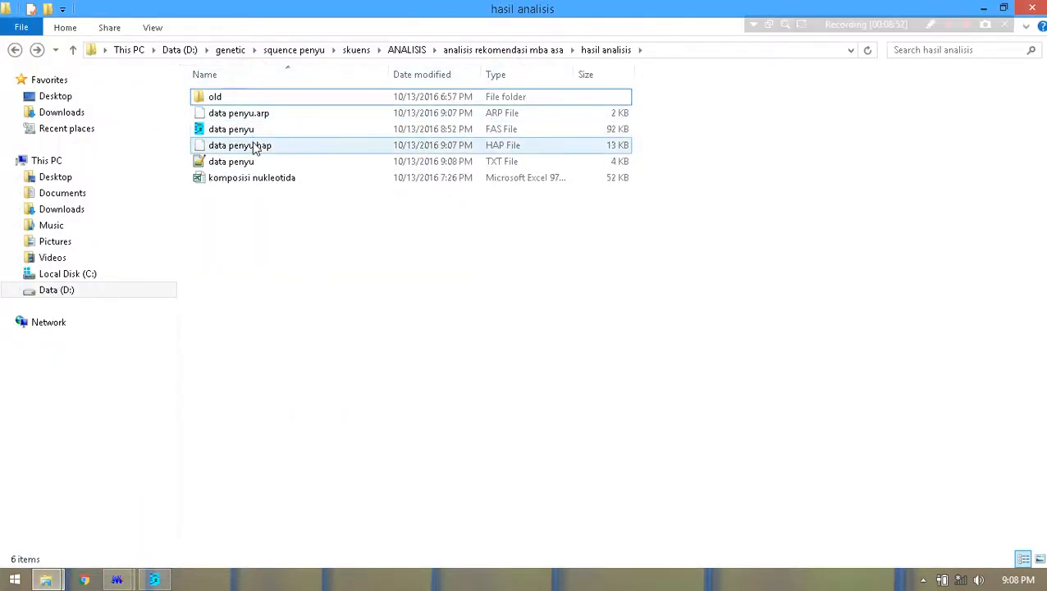
{"action": "left_click", "coordinate": [493, 75]}
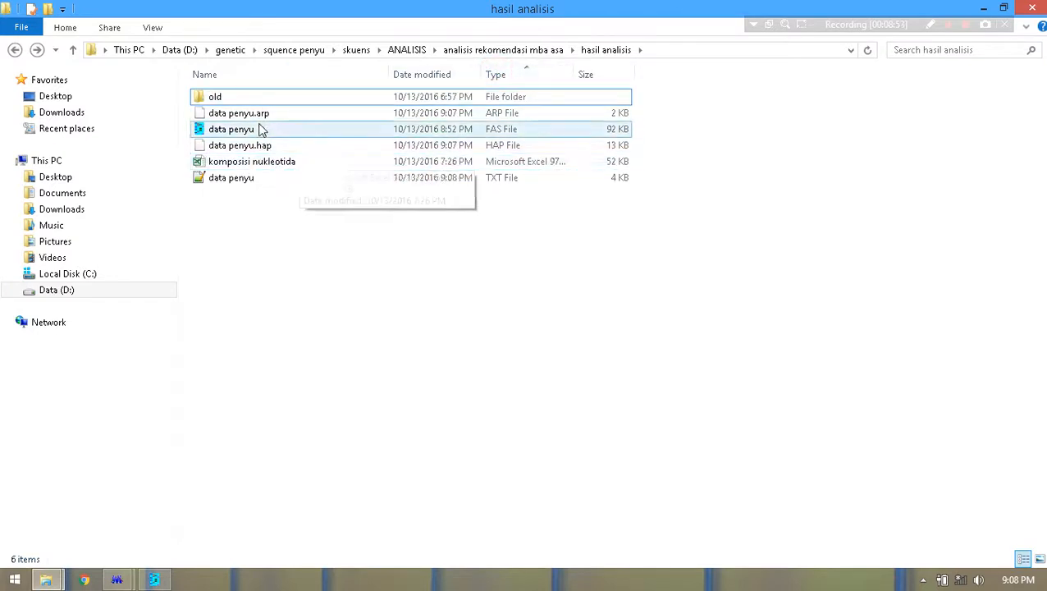
{"action": "left_click", "coordinate": [167, 581]}
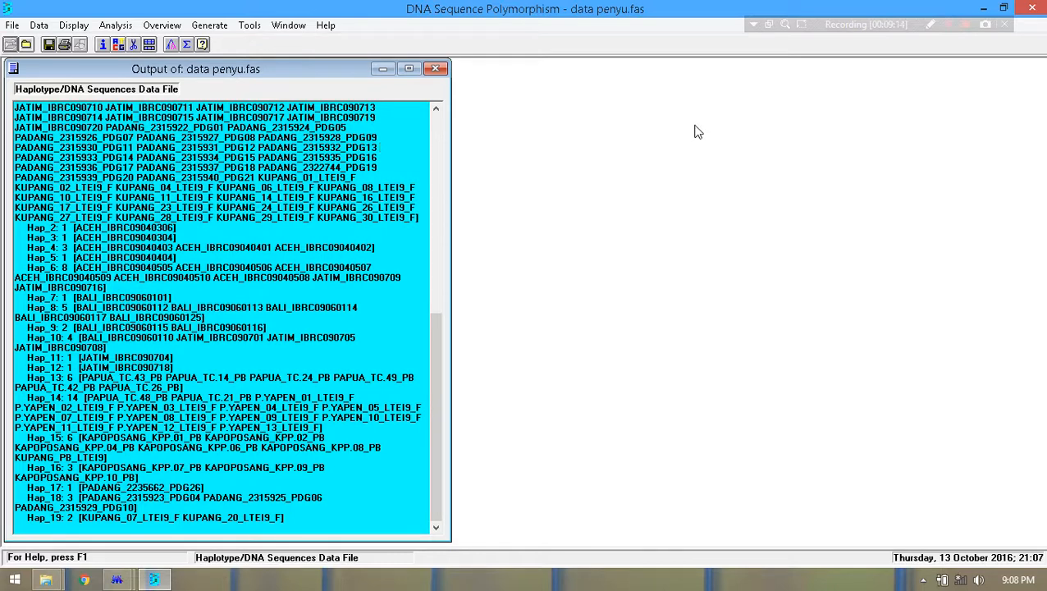
{"action": "left_click", "coordinate": [14, 25]}
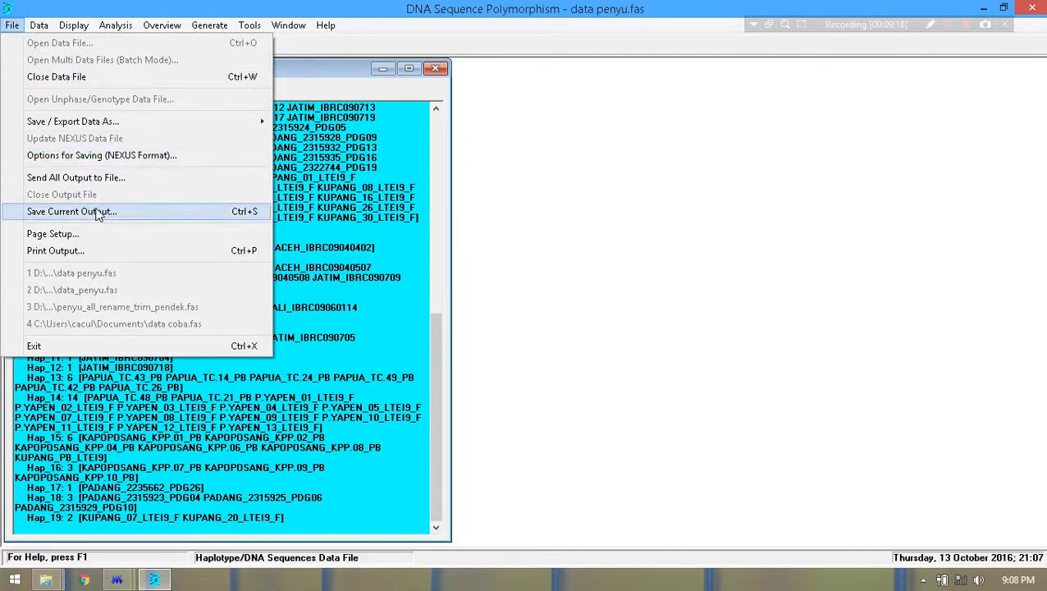
{"action": "left_click", "coordinate": [730, 157]}
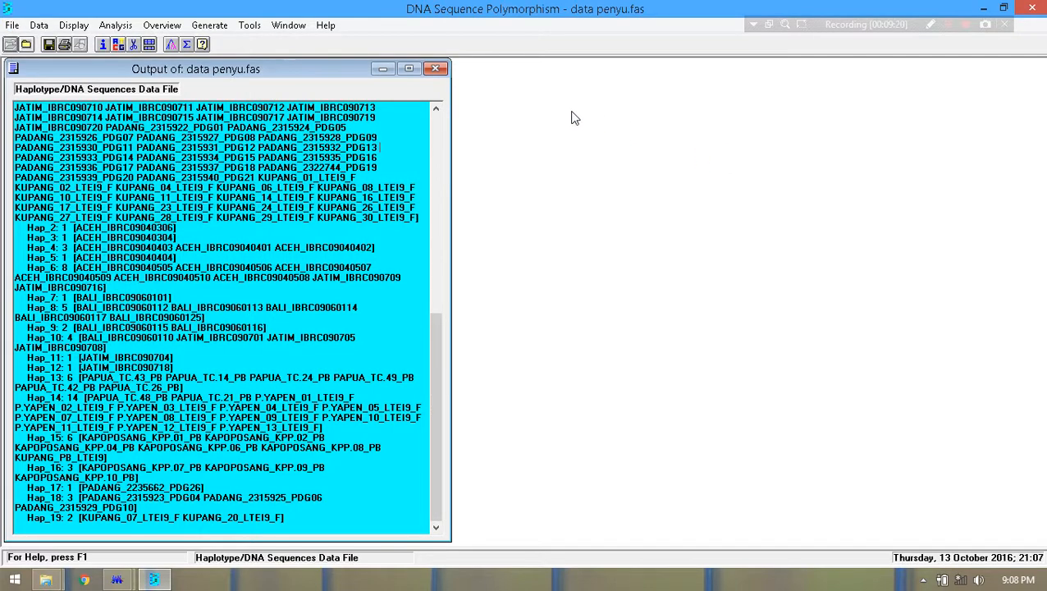
{"action": "left_click", "coordinate": [331, 69]}
{"action": "mouse_move", "coordinate": [331, 69]}
{"action": "left_mouse_down"}
{"action": "mouse_move", "coordinate": [379, 75]}
{"action": "mouse_move", "coordinate": [330, 69]}
{"action": "left_mouse_up"}
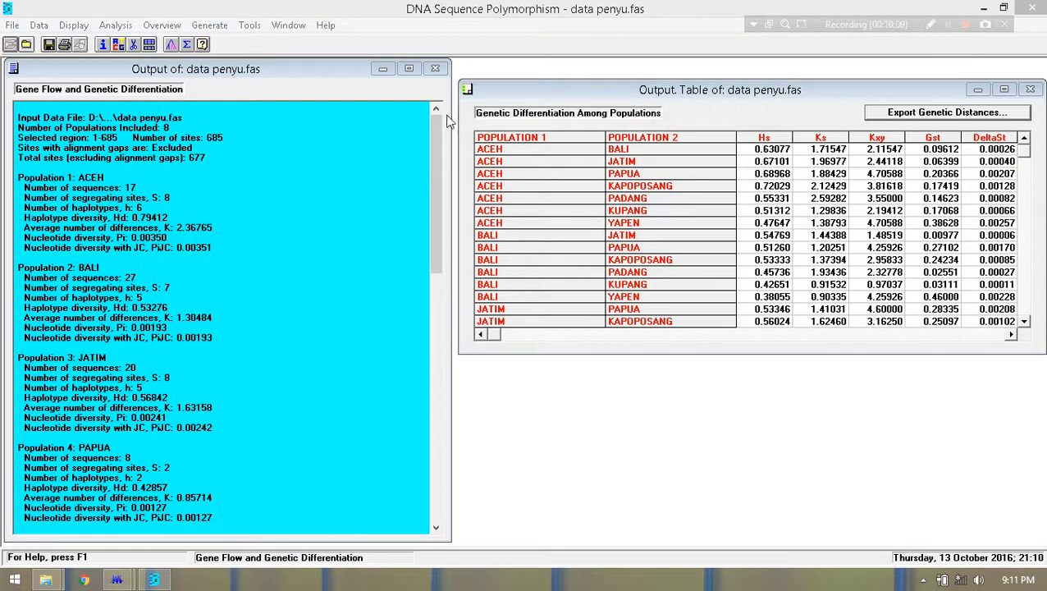
Step: Align the Genetic Differentiation Among Populations table window beside the Gene Flow and Genetic Differentiation text output
{"action": "left_click_drag", "start_coordinate": [546, 89], "coordinate": [540, 69]}
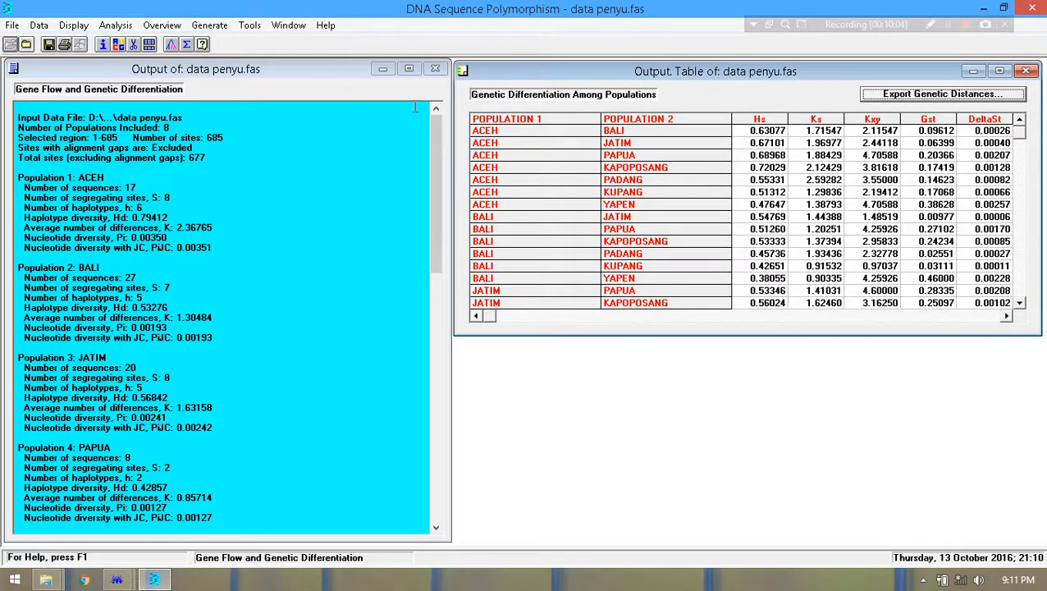
{"action": "left_click", "coordinate": [12, 25]}
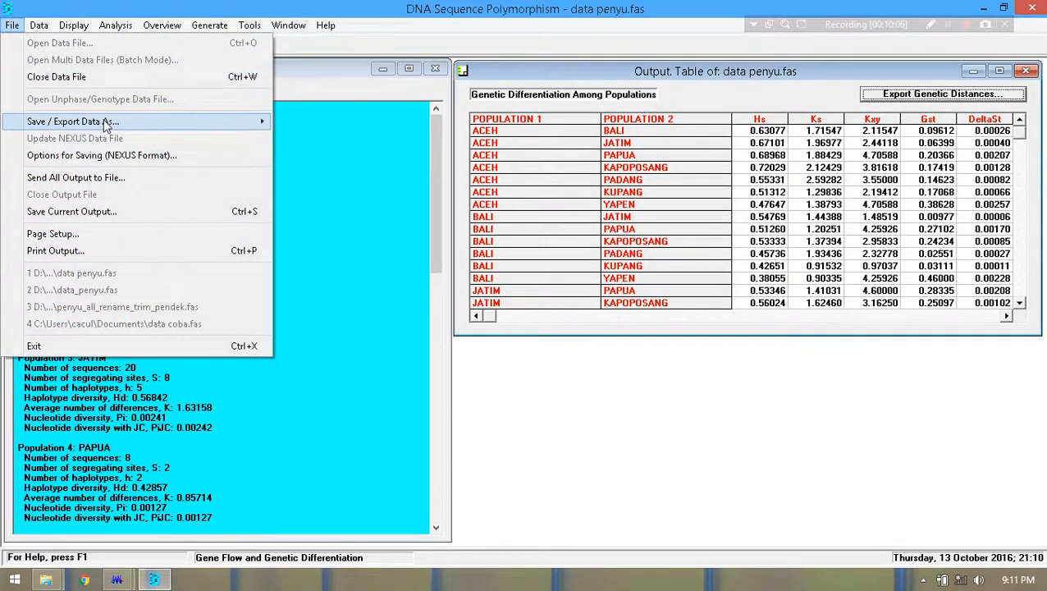
{"action": "mouse_move", "coordinate": [107, 123]}
{"action": "left_click", "coordinate": [528, 351]}
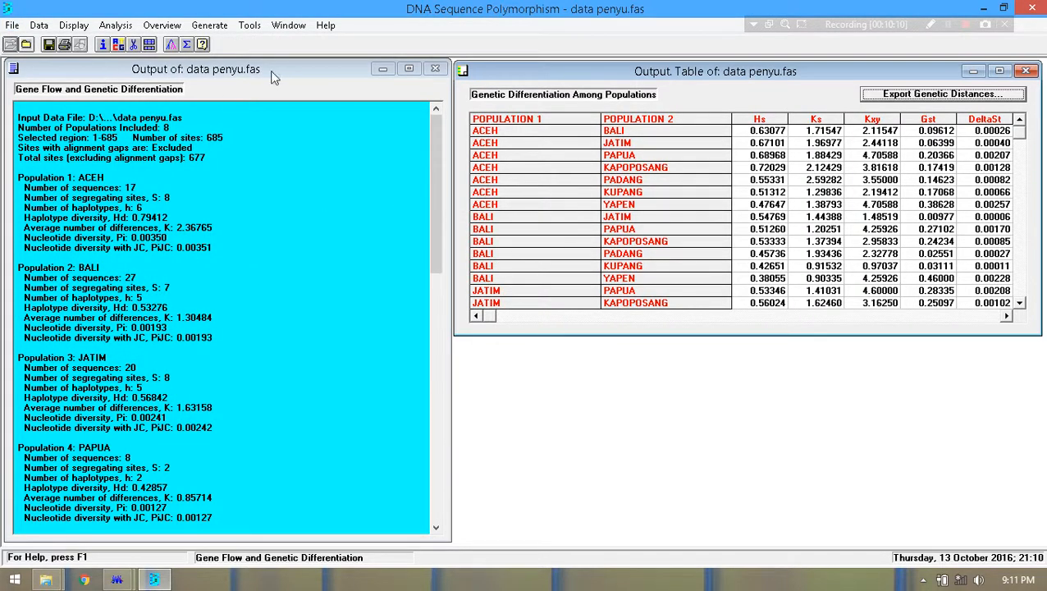
Step: Save the current Gene Flow and Genetic Differentiation output as data penyu in Output Files (*.out) format in the hasil analisis folder
{"action": "left_click", "coordinate": [12, 25]}
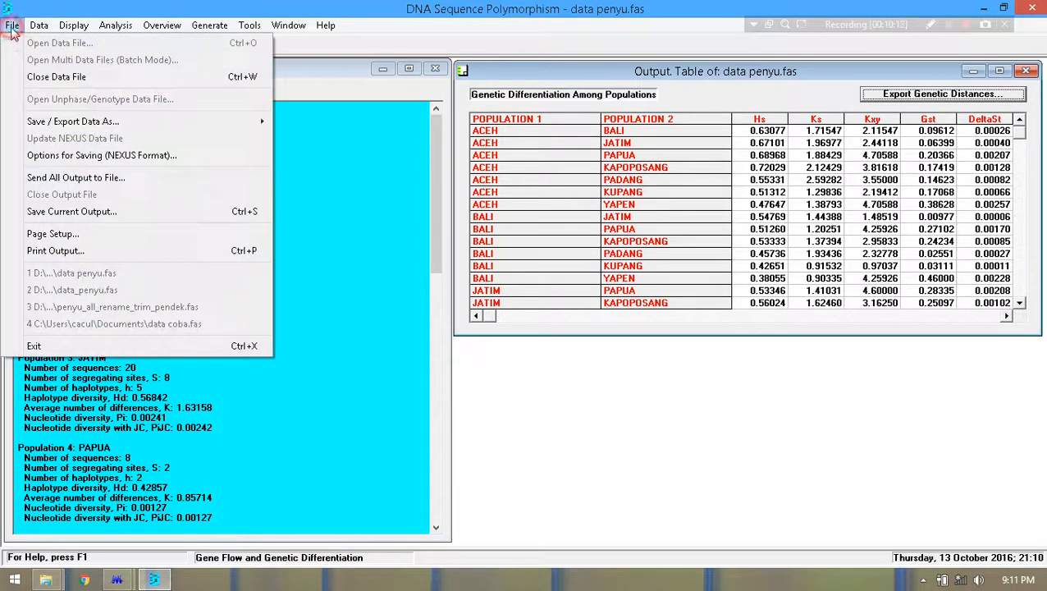
{"action": "left_click", "coordinate": [65, 212]}
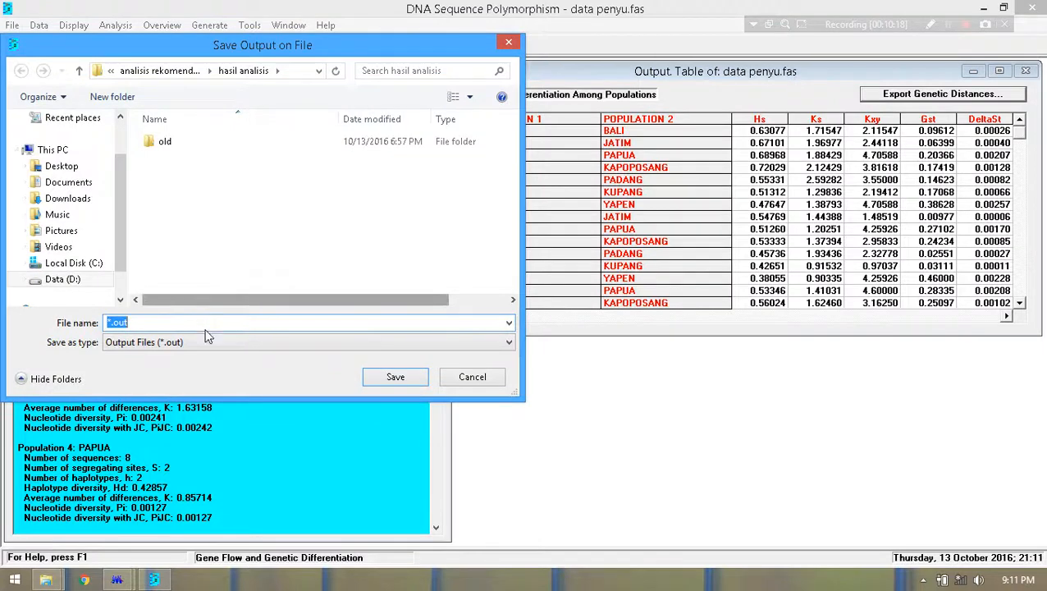
{"action": "type", "text": "DAT"}
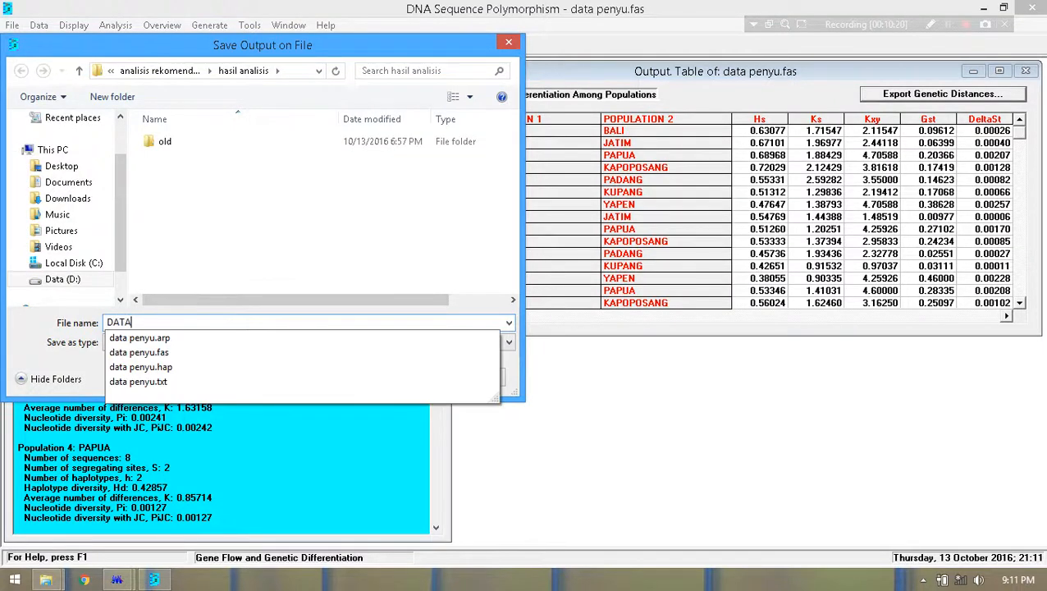
{"action": "type", "text": "A"}
{"action": "key", "text": "BackSpace"}
{"action": "key", "text": "BackSpace"}
{"action": "key", "text": "BackSpace"}
{"action": "key", "text": "BackSpace"}
{"action": "type", "text": "data po"}
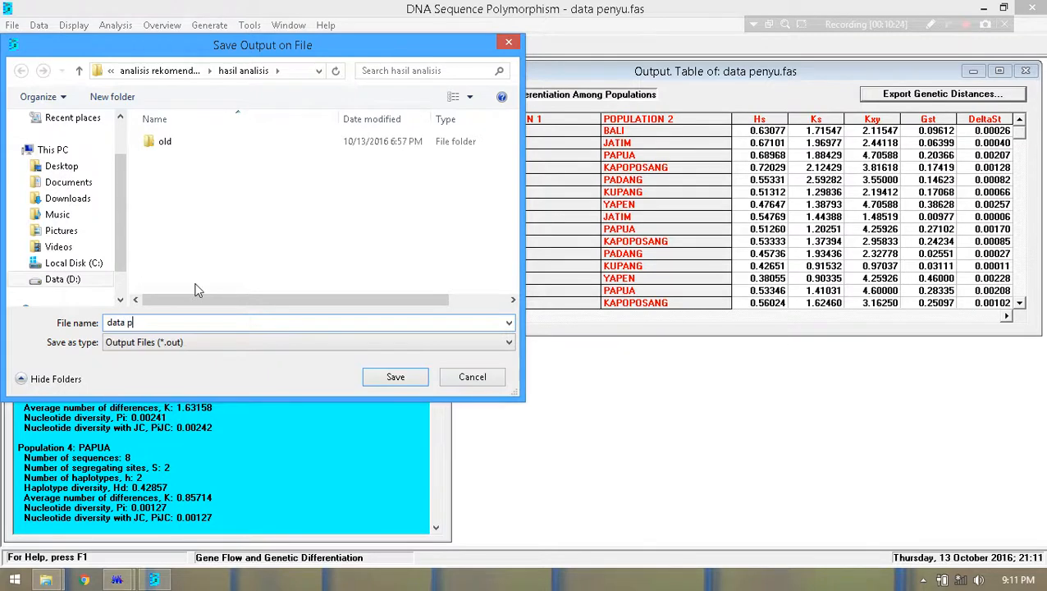
{"action": "key", "text": "BackSpace"}
{"action": "type", "text": "enyu"}
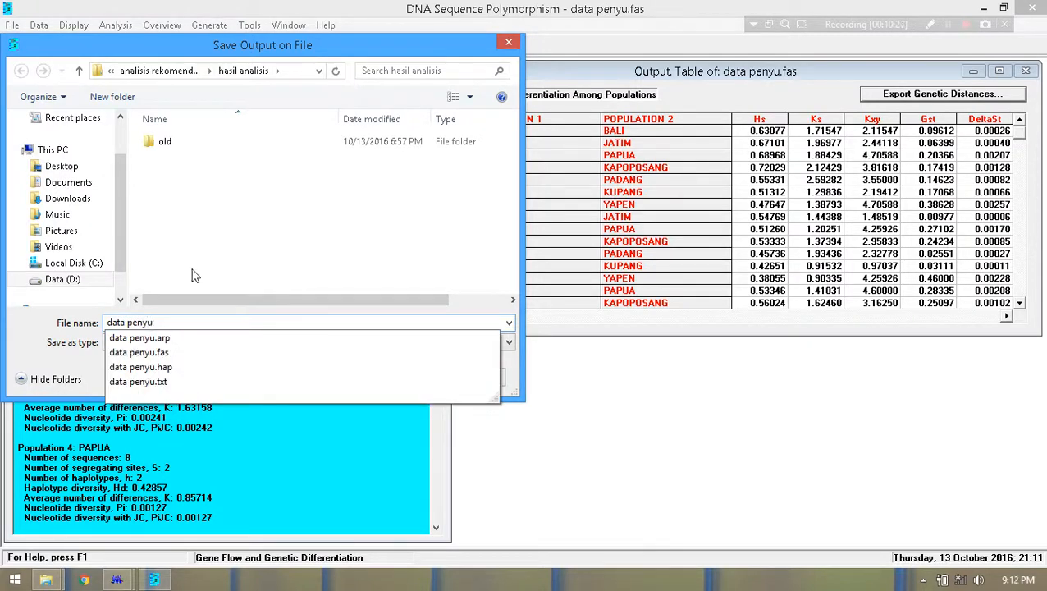
{"action": "left_click", "coordinate": [236, 174]}
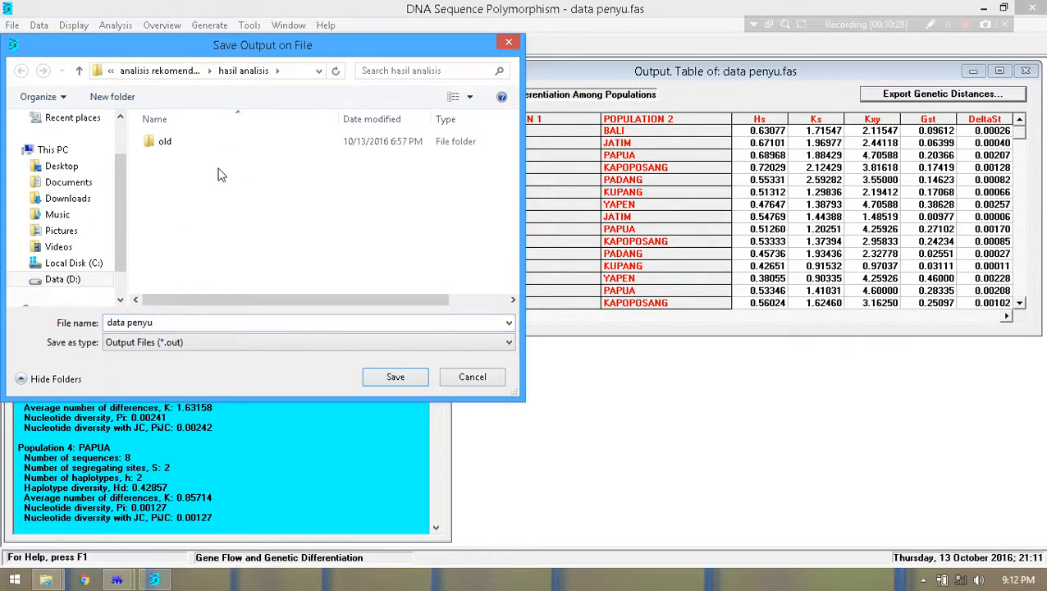
{"action": "left_click", "coordinate": [402, 381]}
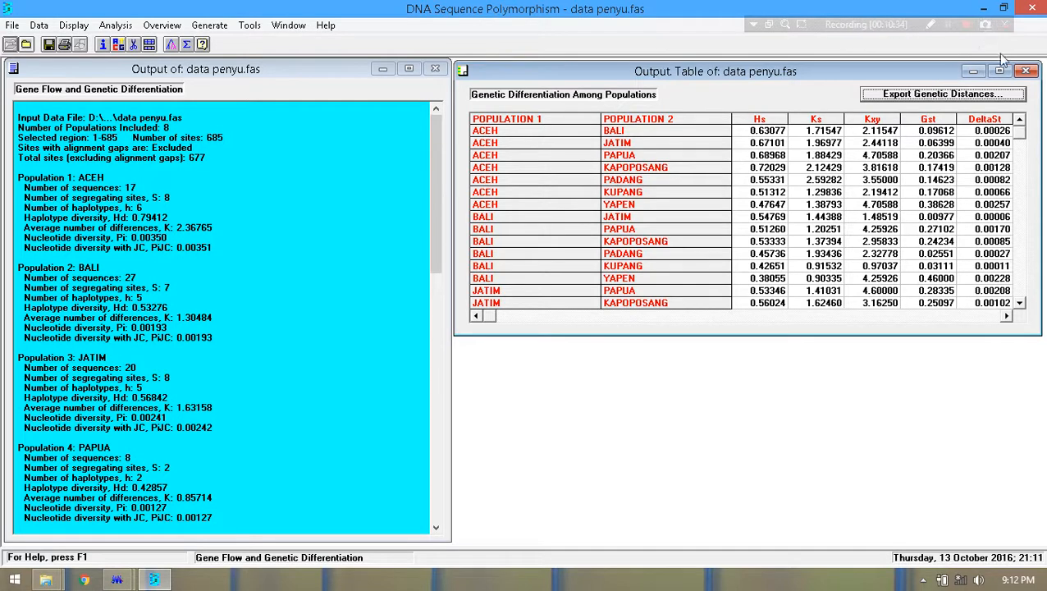
Step: Open the data penyu OUT file from the hasil analisis folder in Notepad++, review its contents and minimise the editor
{"action": "mouse_move", "coordinate": [45, 578]}
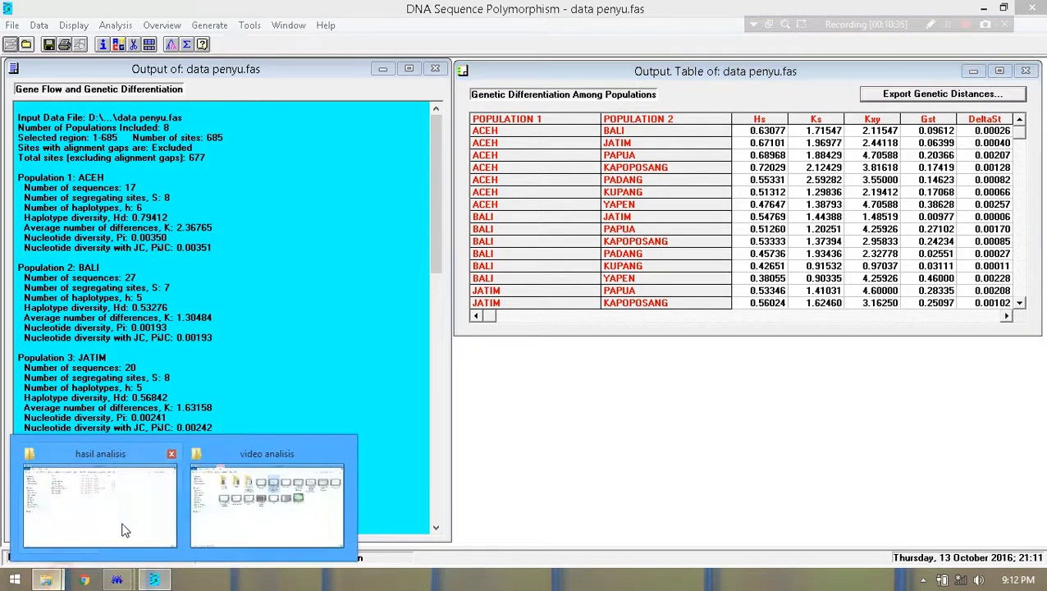
{"action": "left_click", "coordinate": [134, 505]}
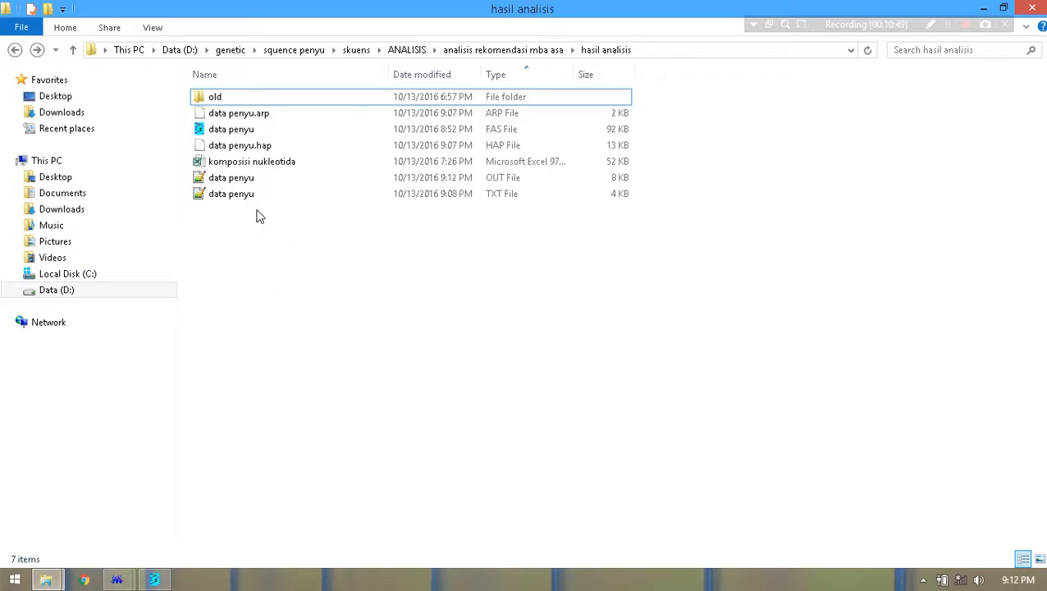
{"action": "left_click", "coordinate": [236, 196]}
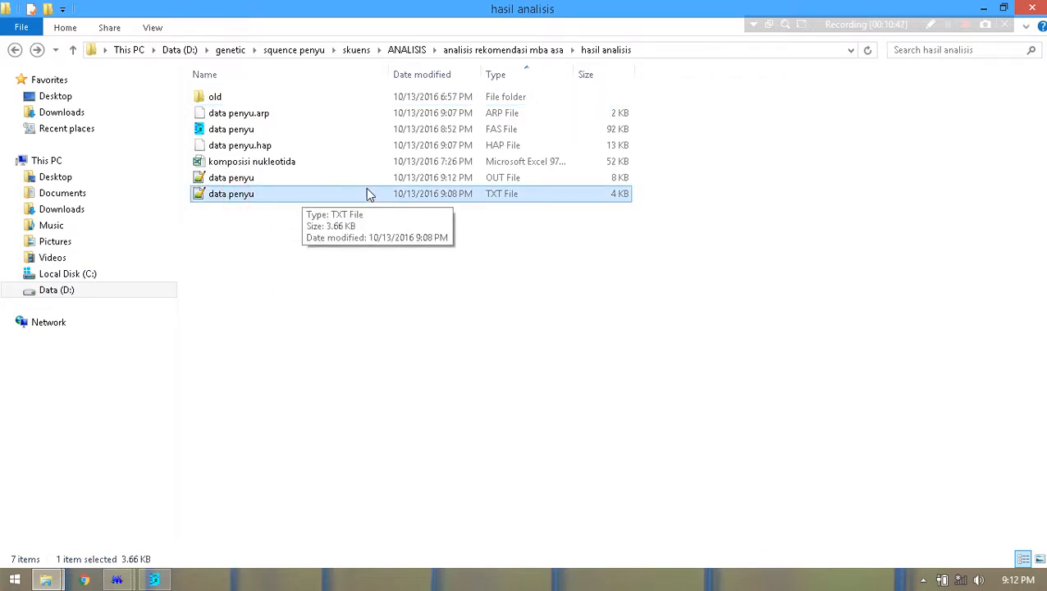
{"action": "left_click", "coordinate": [271, 182]}
{"action": "double_click", "coordinate": [273, 187]}
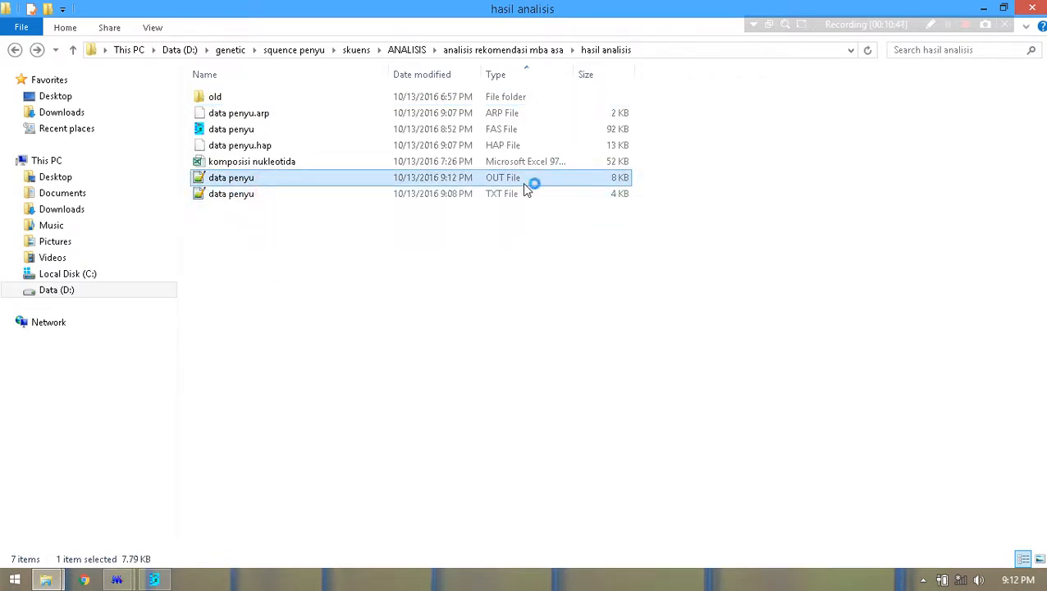
{"action": "mouse_move", "coordinate": [1039, 123]}
{"action": "left_mouse_down"}
{"action": "mouse_move", "coordinate": [1039, 467]}
{"action": "mouse_move", "coordinate": [1039, 119]}
{"action": "left_mouse_up"}
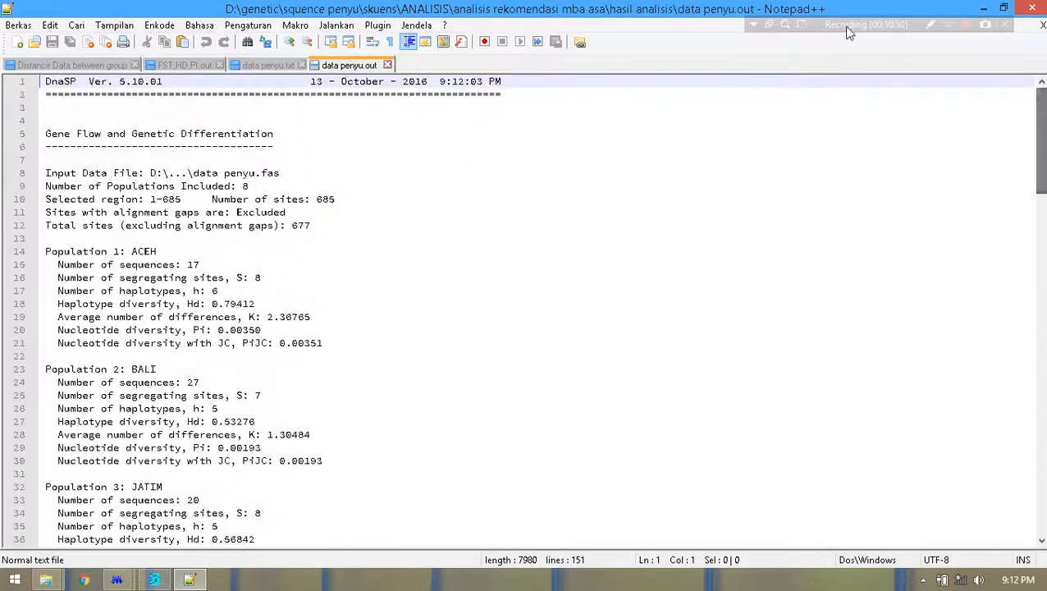
{"action": "left_click", "coordinate": [980, 7]}
Step: Open the data penyu TXT file from the hasil analisis folder, review its haplotype distribution and close Notepad++
{"action": "left_click", "coordinate": [259, 193]}
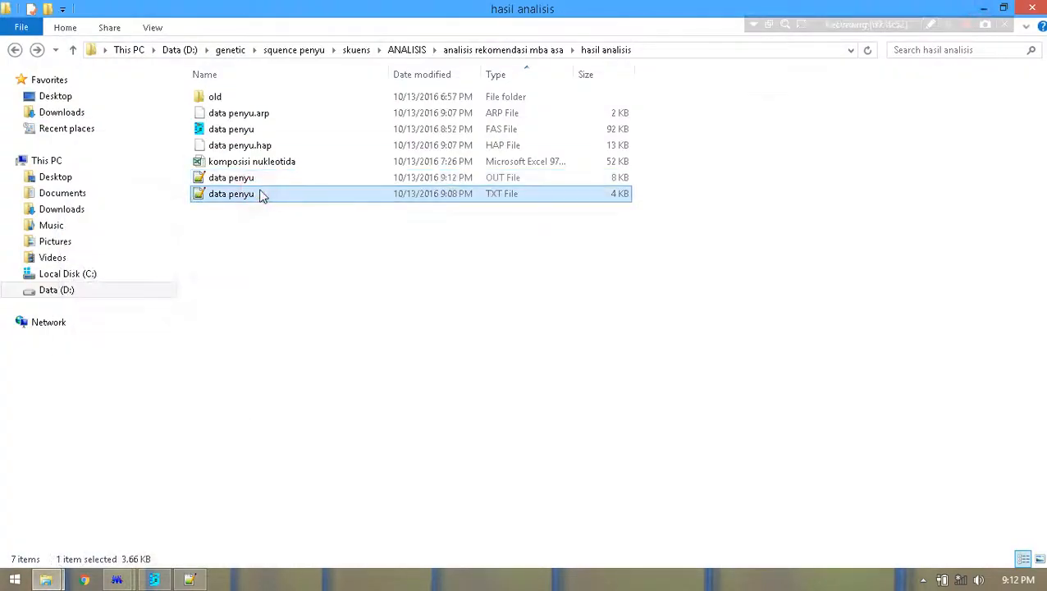
{"action": "double_click", "coordinate": [260, 193]}
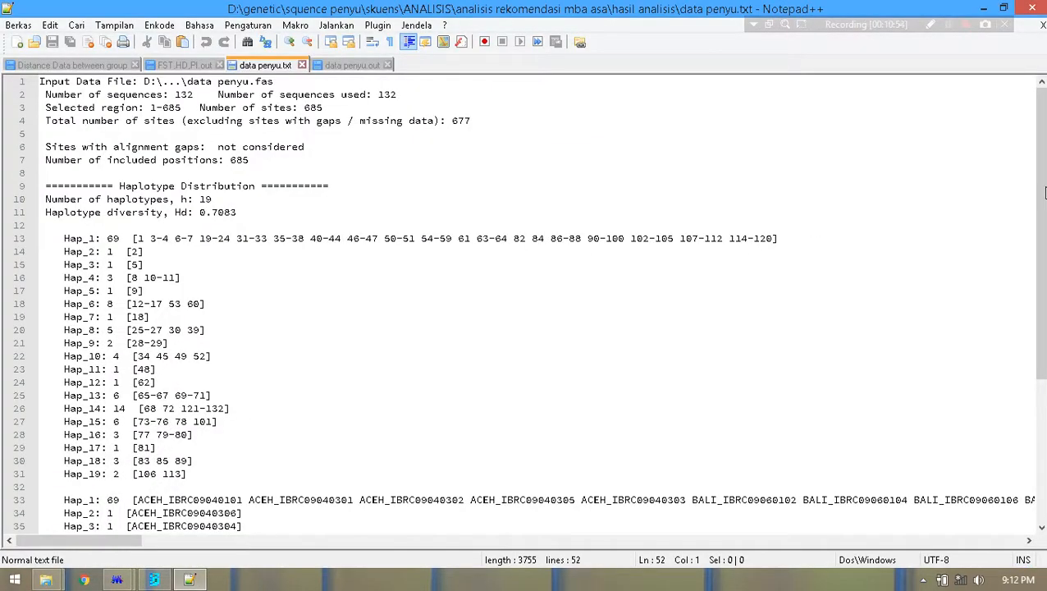
{"action": "left_click_drag", "start_coordinate": [1041, 193], "coordinate": [1041, 340]}
{"action": "left_click", "coordinate": [1032, 8]}
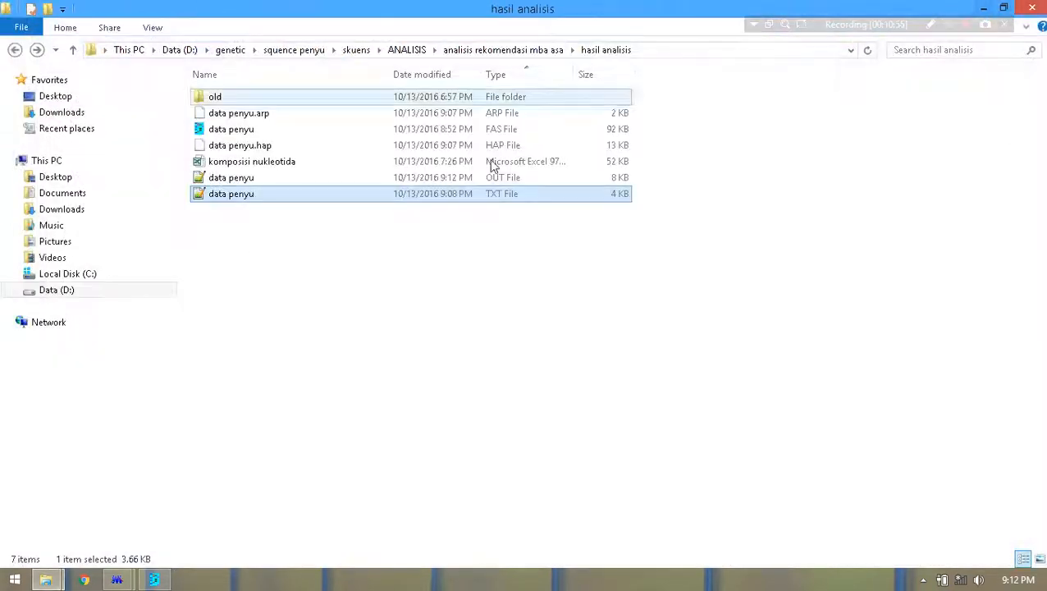
Step: Return to DnaSP, close the differentiation table, text output and data penyu.fas data file, and exit the program
{"action": "left_click", "coordinate": [153, 580]}
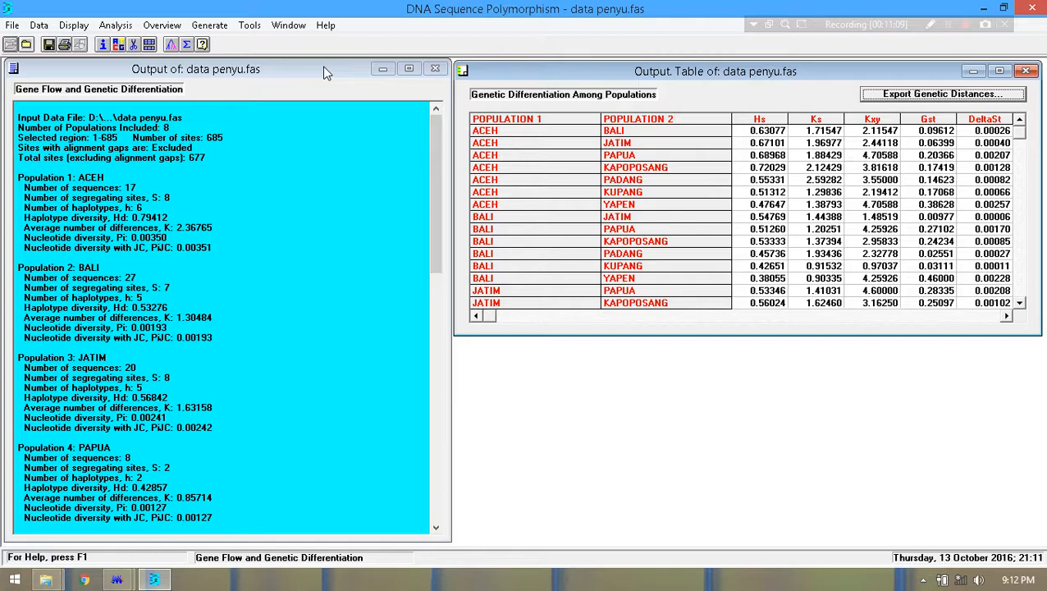
{"action": "left_click", "coordinate": [1025, 70]}
{"action": "left_click", "coordinate": [435, 68]}
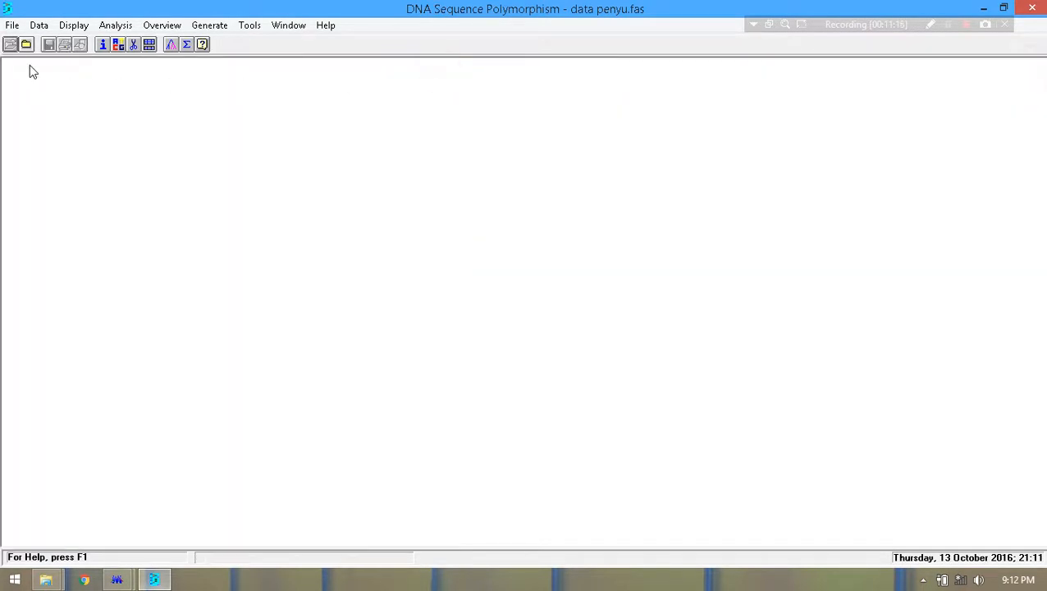
{"action": "left_click", "coordinate": [12, 24]}
{"action": "left_click", "coordinate": [32, 77]}
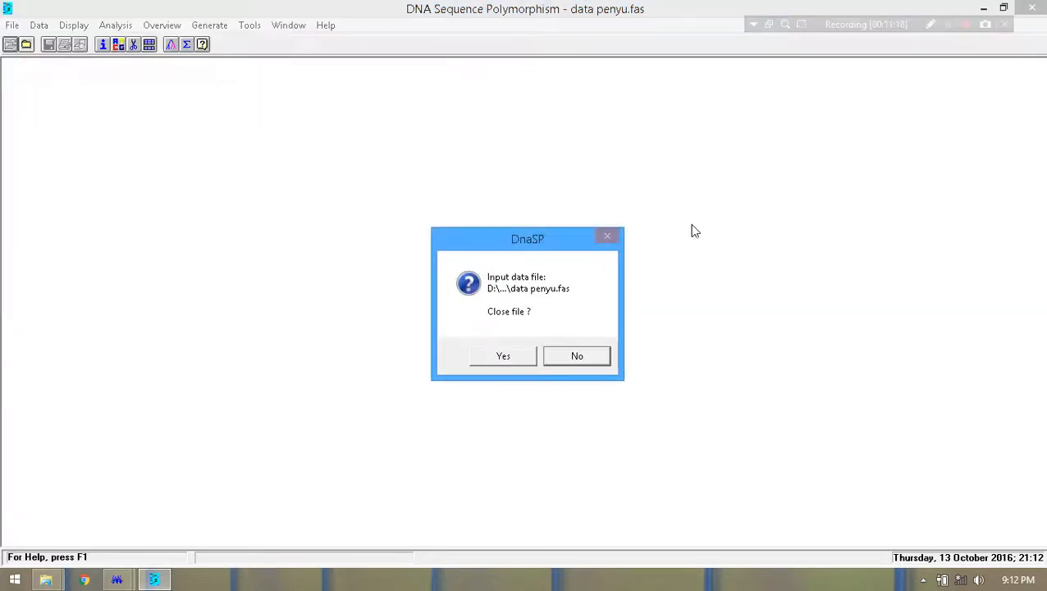
{"action": "left_click", "coordinate": [510, 356]}
{"action": "left_click", "coordinate": [1035, 8]}
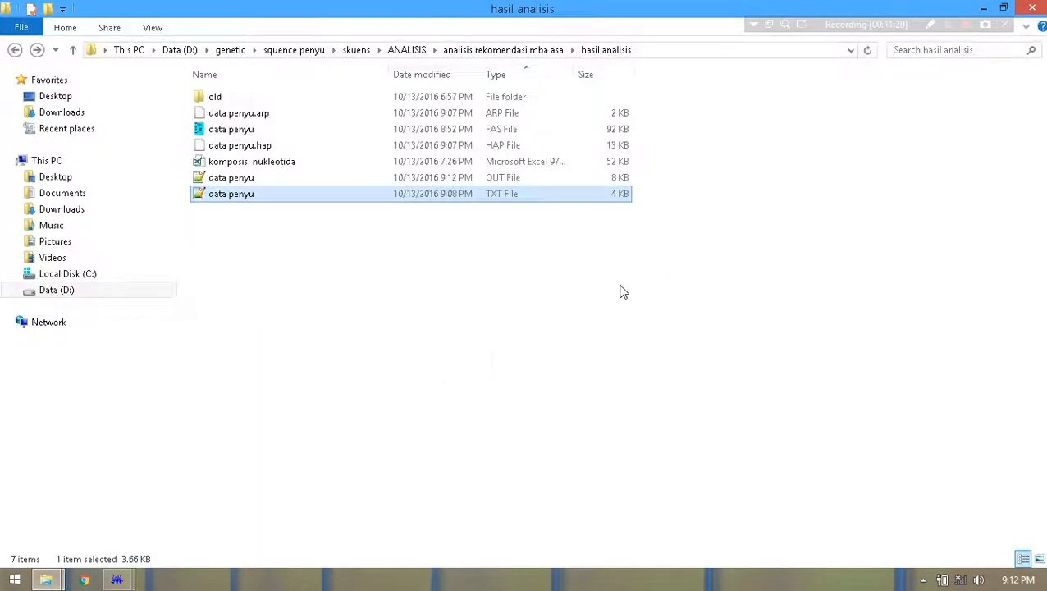
Step: Minimise File Explorer and the MEGA alignment and main windows to show the desktop
{"action": "left_click", "coordinate": [982, 9]}
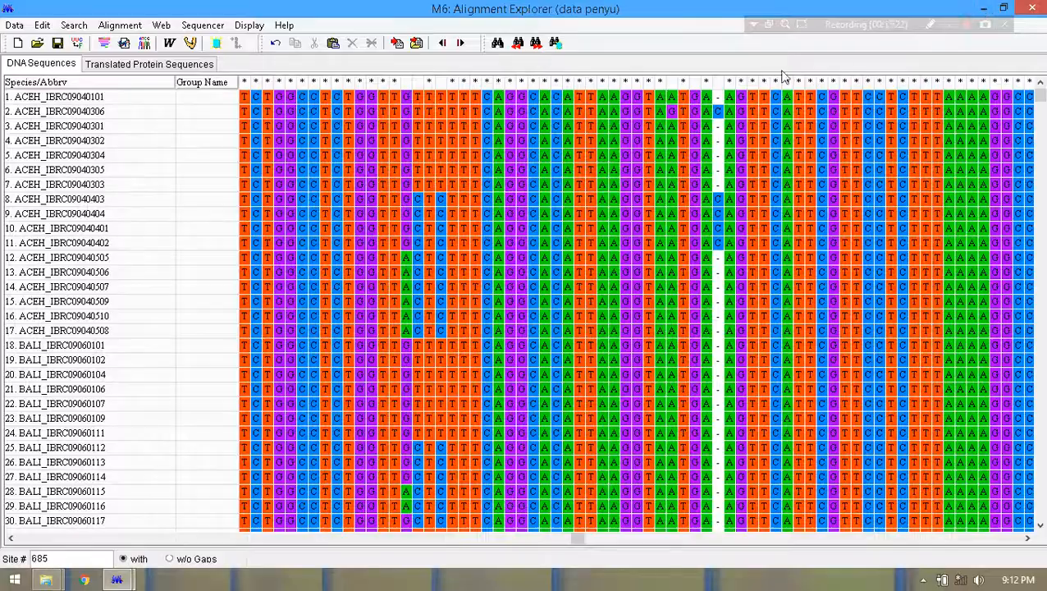
{"action": "left_click", "coordinate": [1032, 9]}
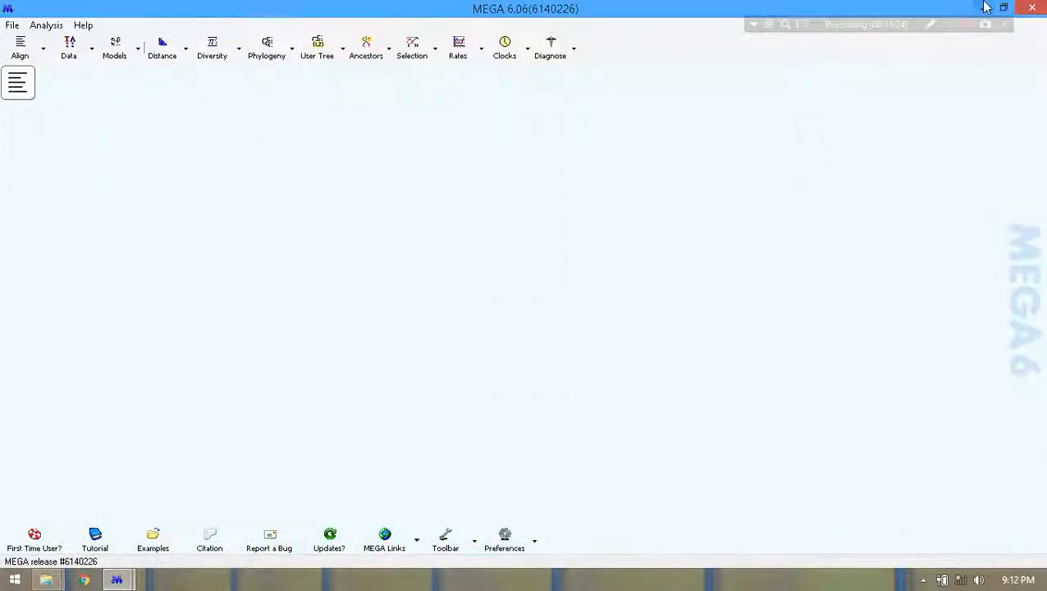
{"action": "left_click", "coordinate": [982, 8]}
{"action": "right_click", "coordinate": [573, 146]}
{"action": "left_click", "coordinate": [611, 190]}
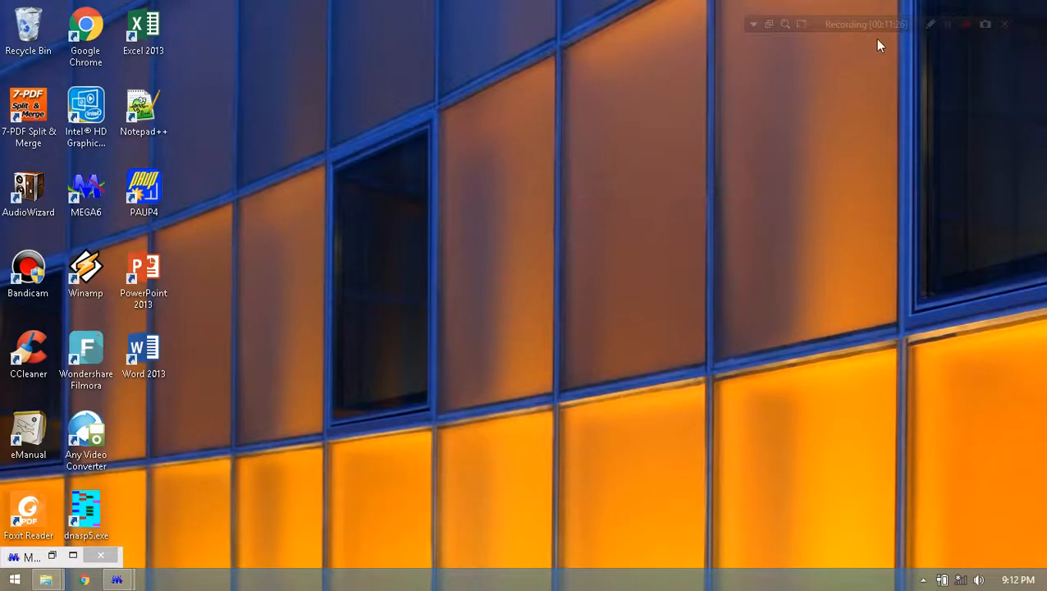